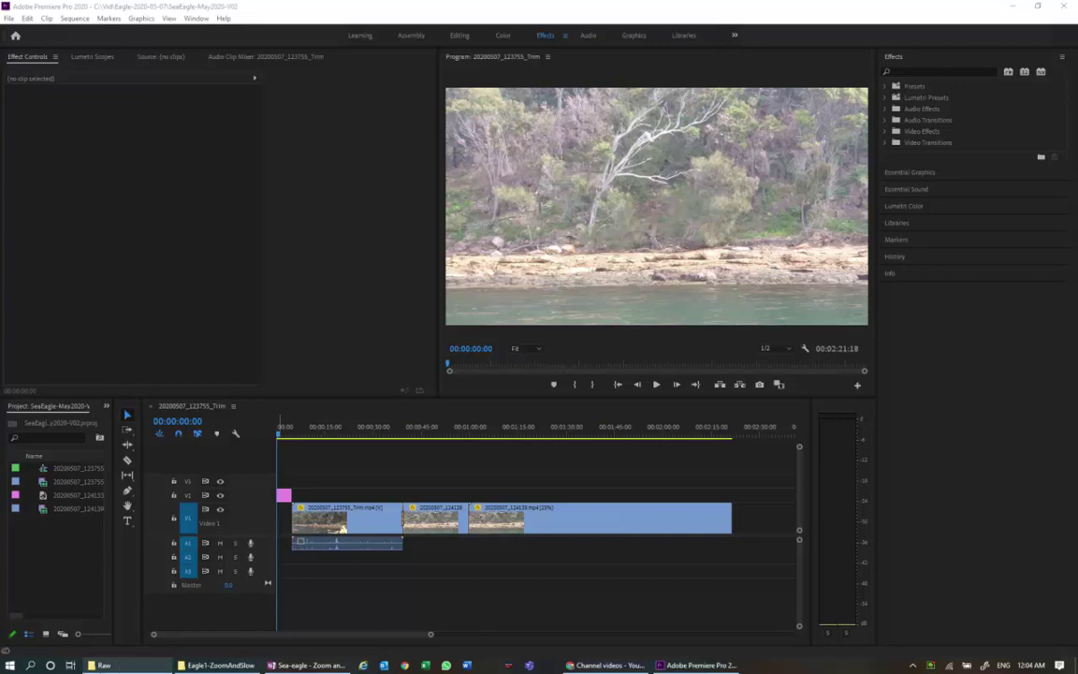
Import the Green_Leaf_Stomp MP3 from the Eagle-2020-05-07 Raw folder into the project
left_click(103, 664)
left_click(140, 157)
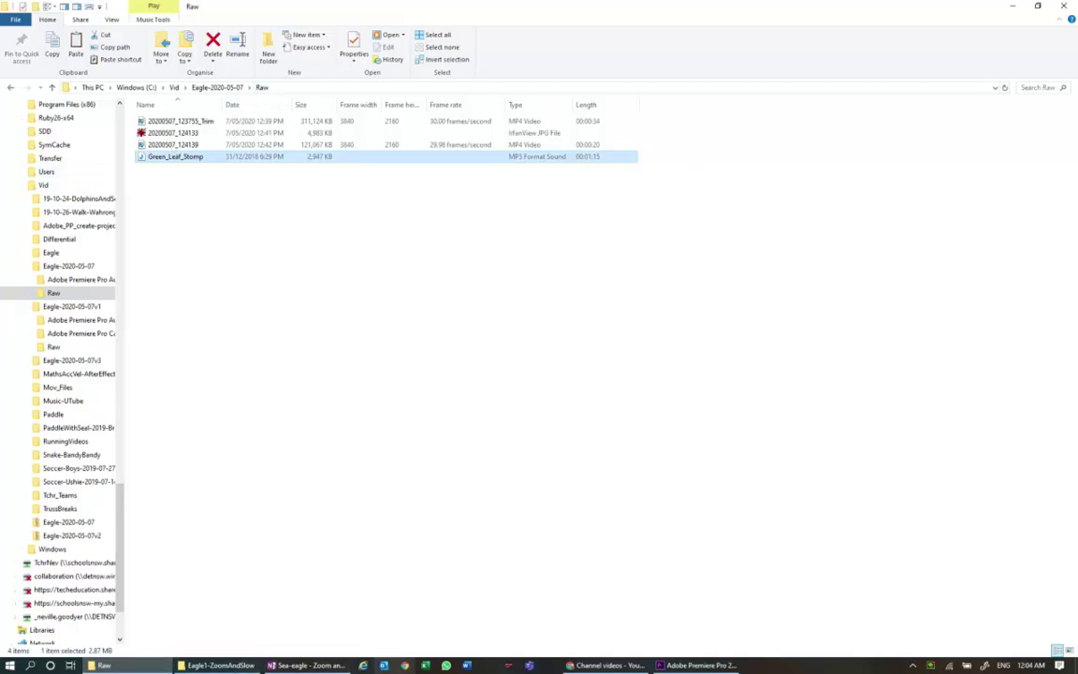
left_click(670, 666)
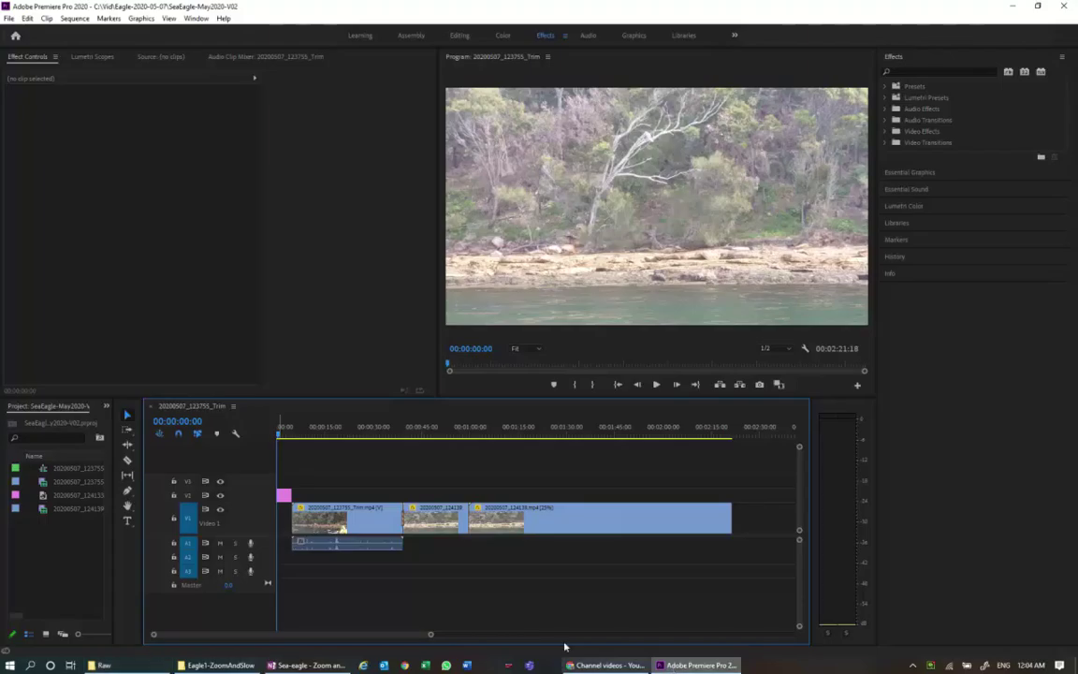
left_click(8, 19)
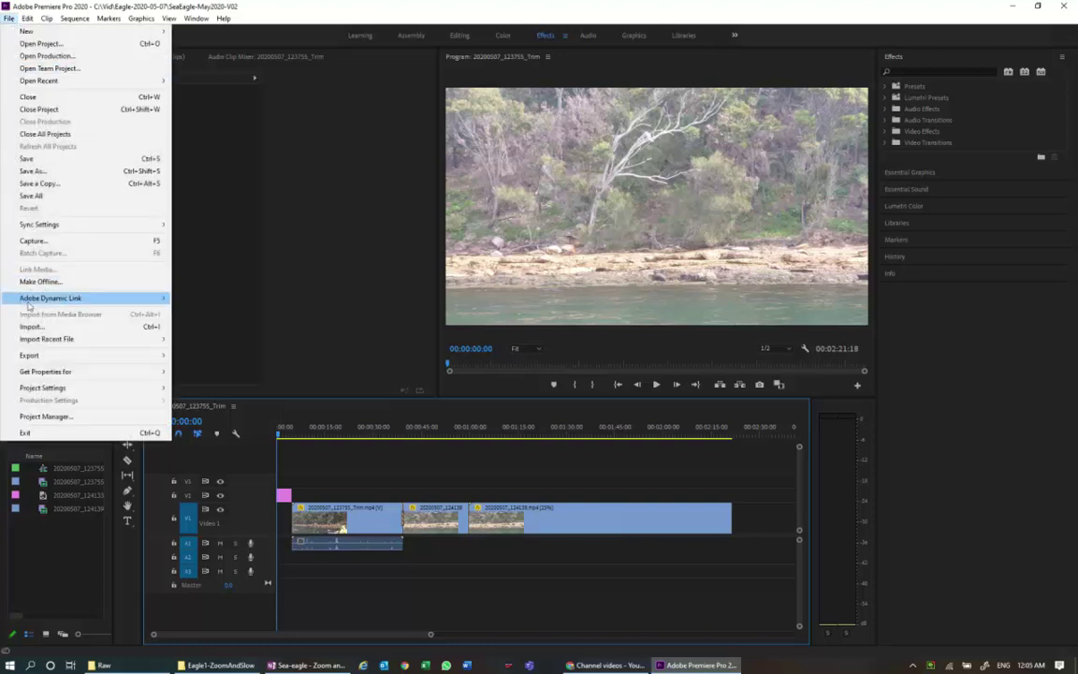
left_click(29, 326)
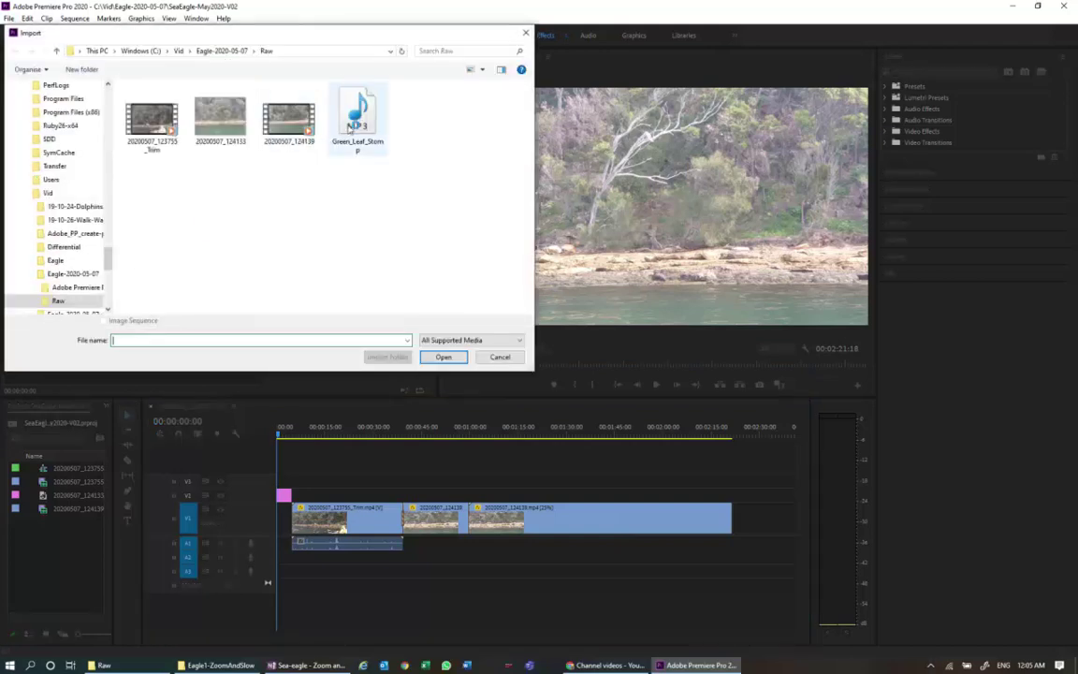
double_click(349, 126)
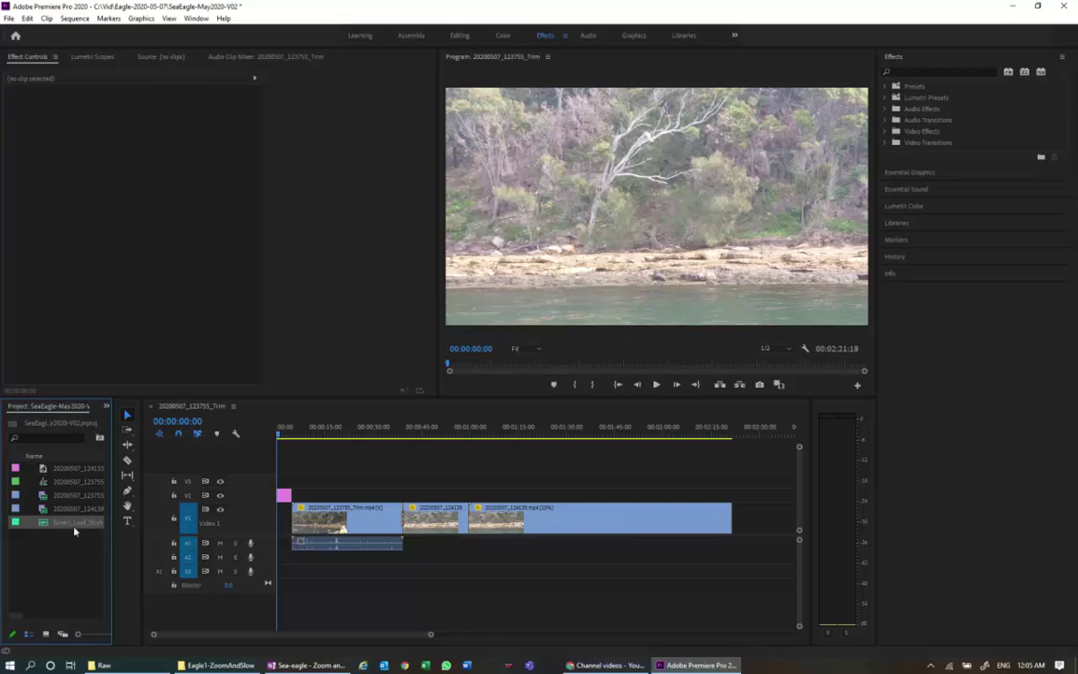
Place Green_Leaf_Stomp at the start of audio track A2 and a second copy so that its end lines up with the video's end
left_click_drag(42, 527, 279, 562)
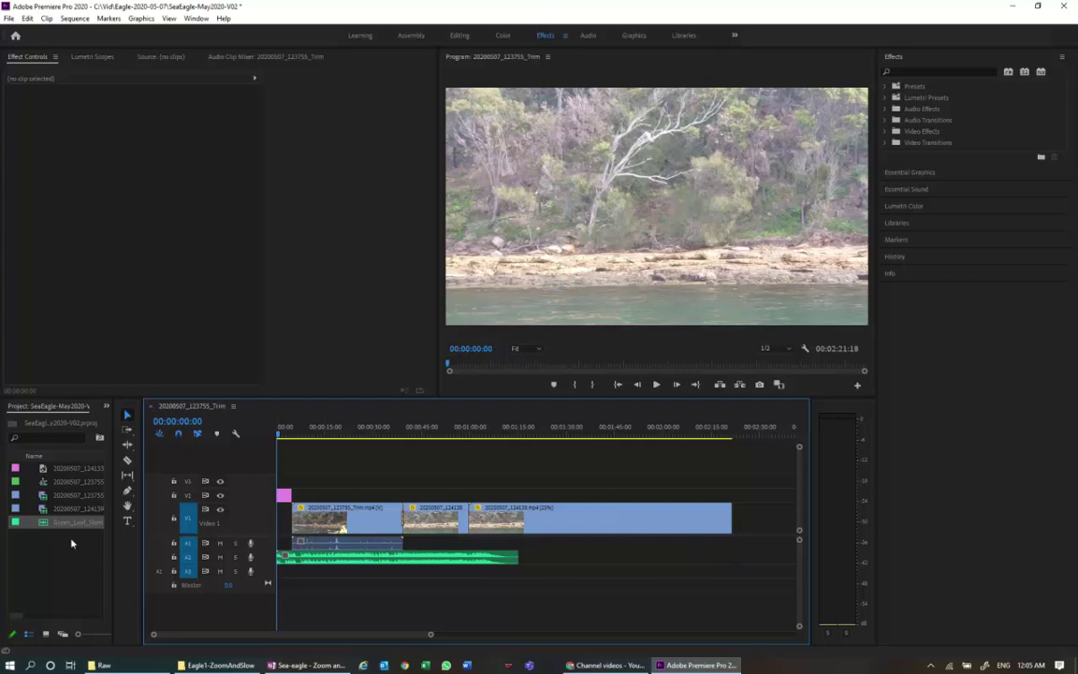
mouse_move(44, 526)
left_mouse_down()
mouse_move(87, 561)
mouse_move(556, 575)
mouse_move(493, 561)
left_mouse_up()
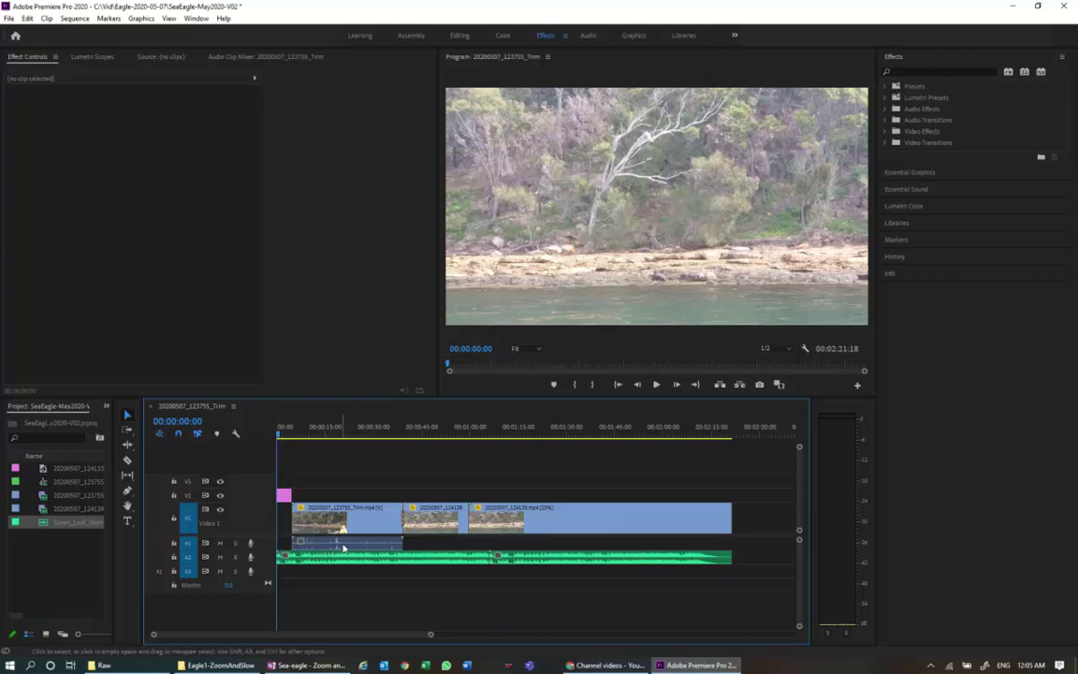
left_click(342, 547)
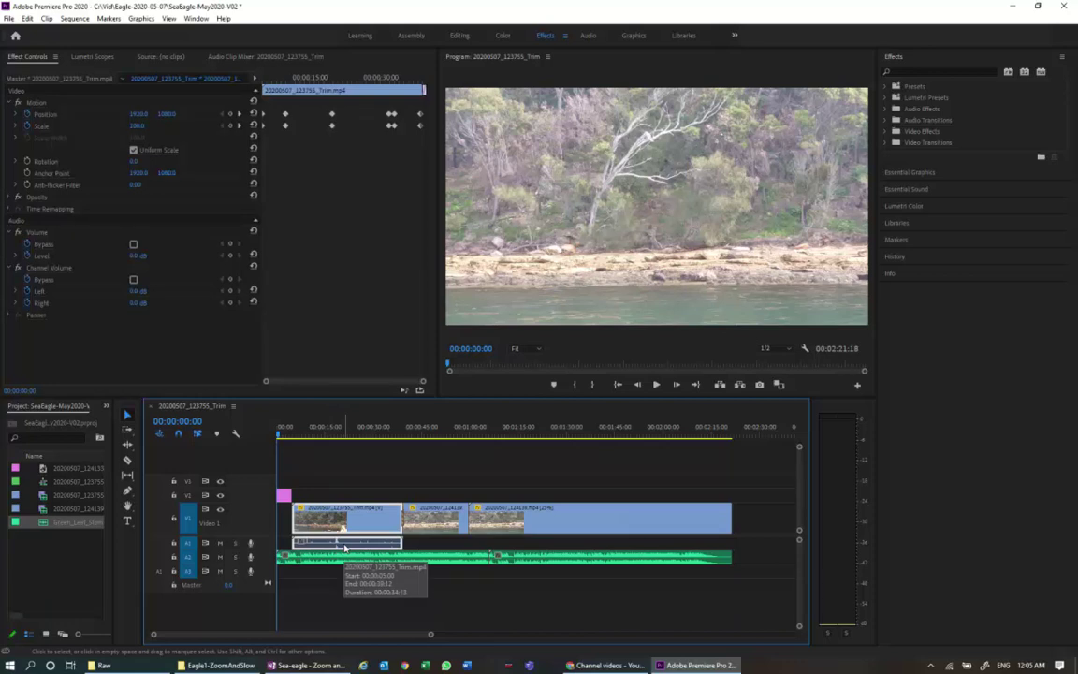
key("Delete")
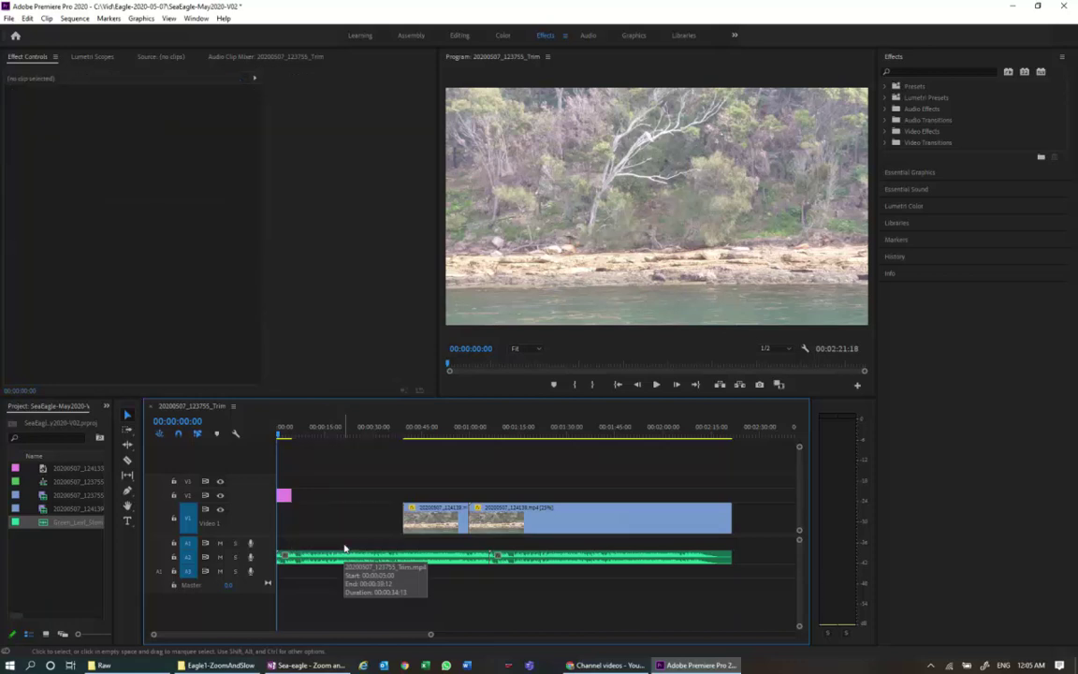
key("ctrl+z")
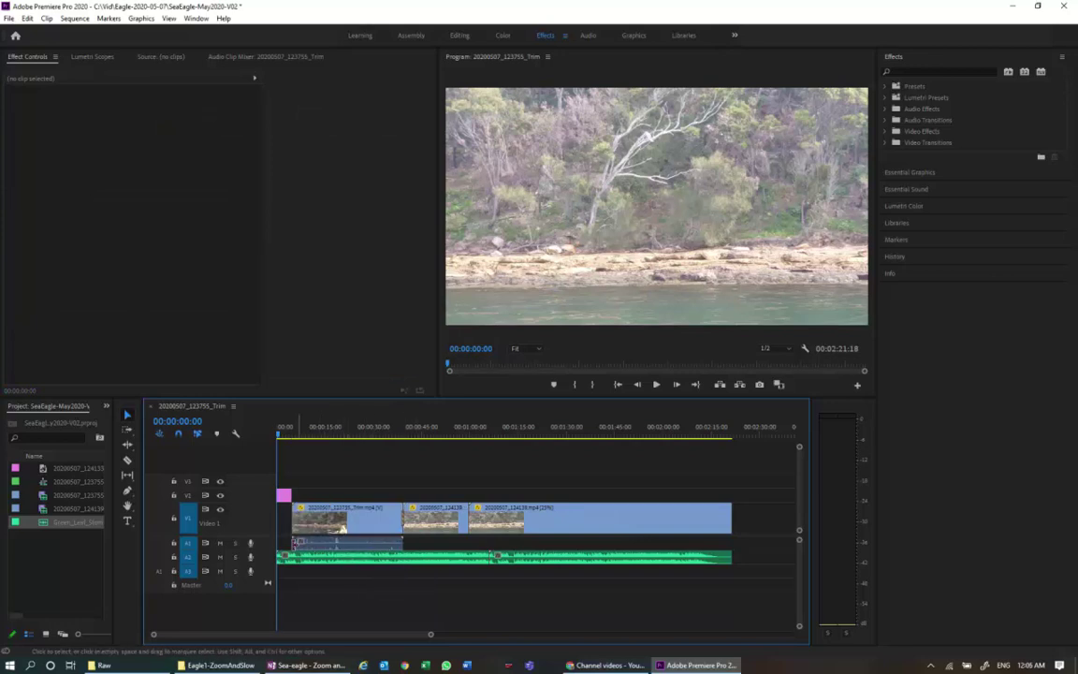
Silence the 20200507_123755_Trim clip's own audio by enlarging track A1, lowering its volume line to the minimum and shrinking the track again
left_click(158, 543)
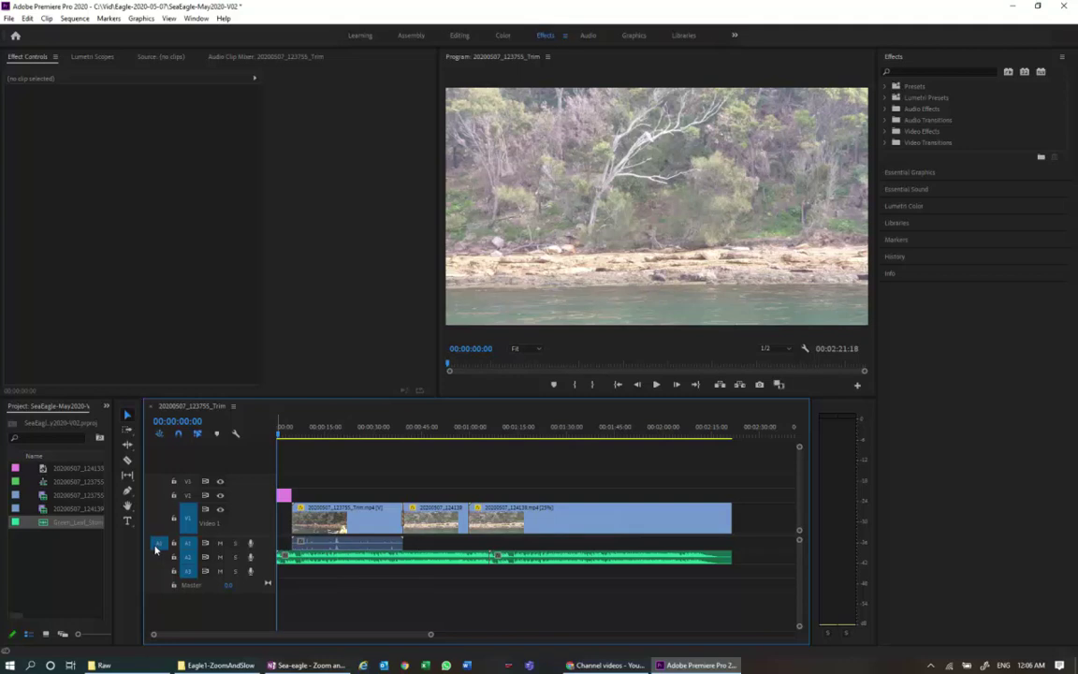
left_click(321, 544)
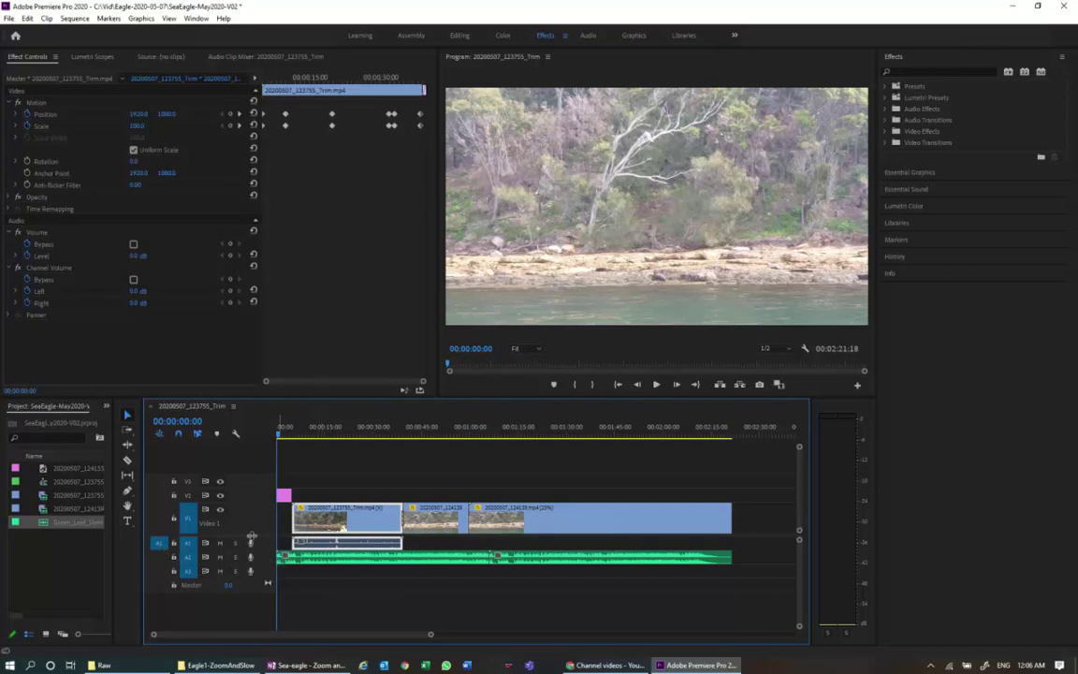
scroll(251, 536, "down", 1)
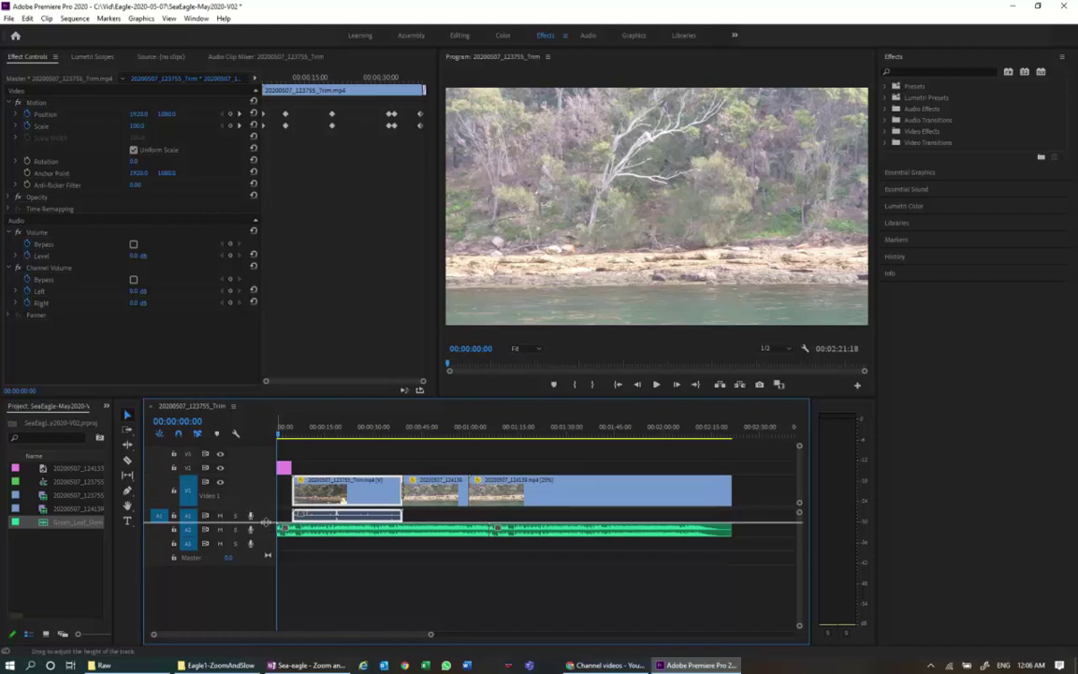
left_click_drag(265, 521, 272, 554)
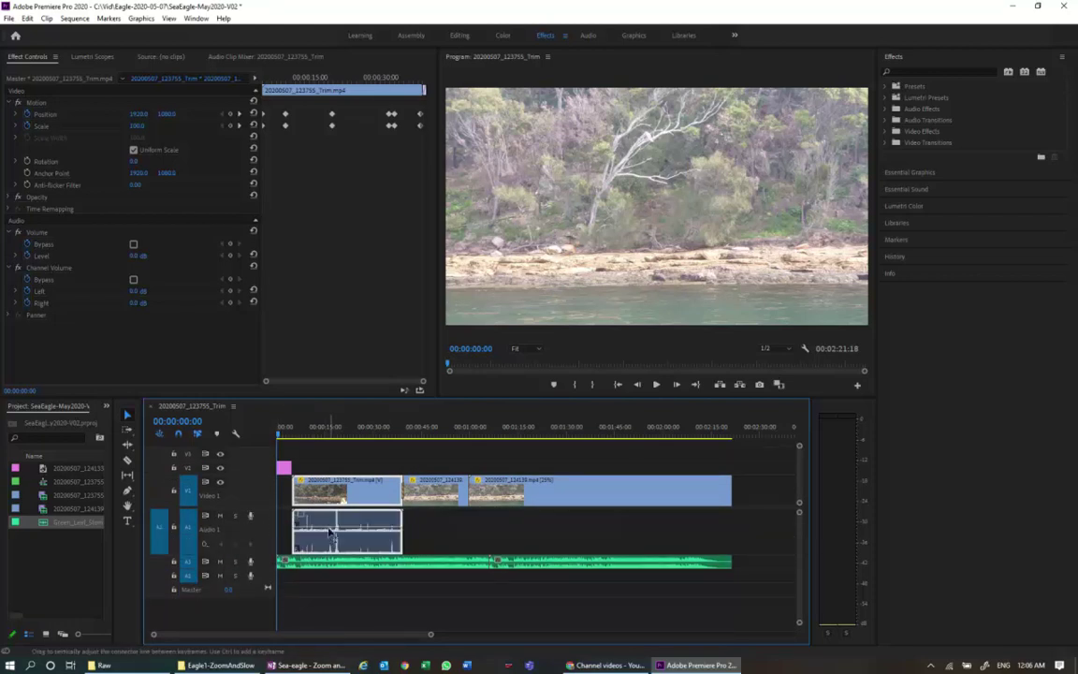
left_click_drag(329, 531, 328, 575)
left_click_drag(210, 552, 234, 514)
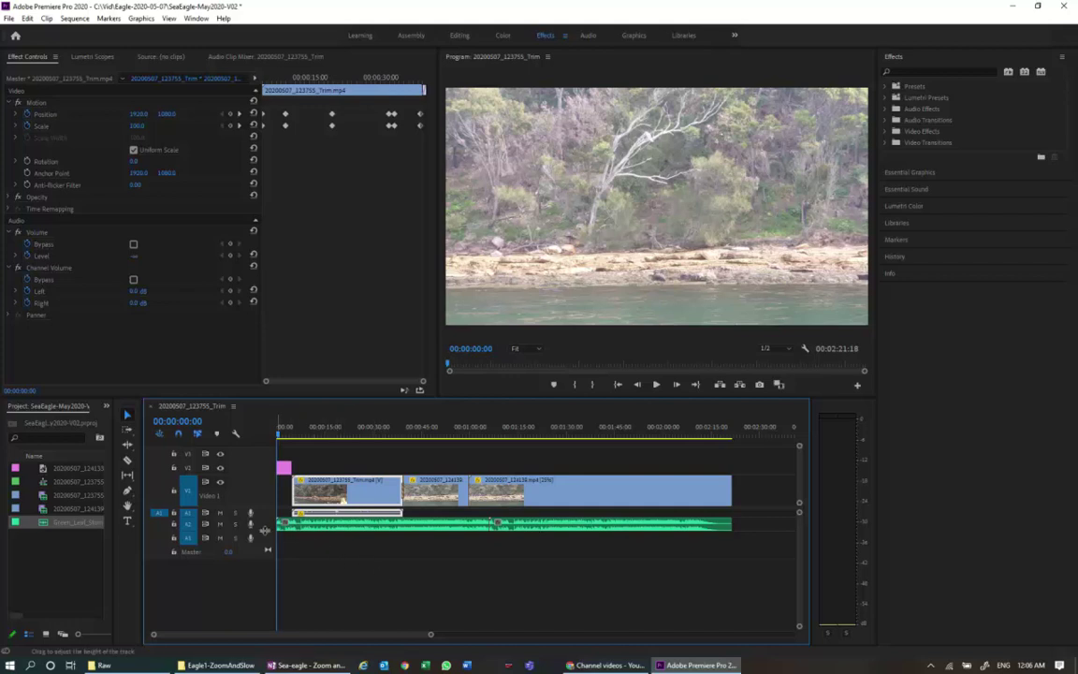
Enlarge music track A2 and make it show track volume keyframes
left_click_drag(261, 530, 267, 563)
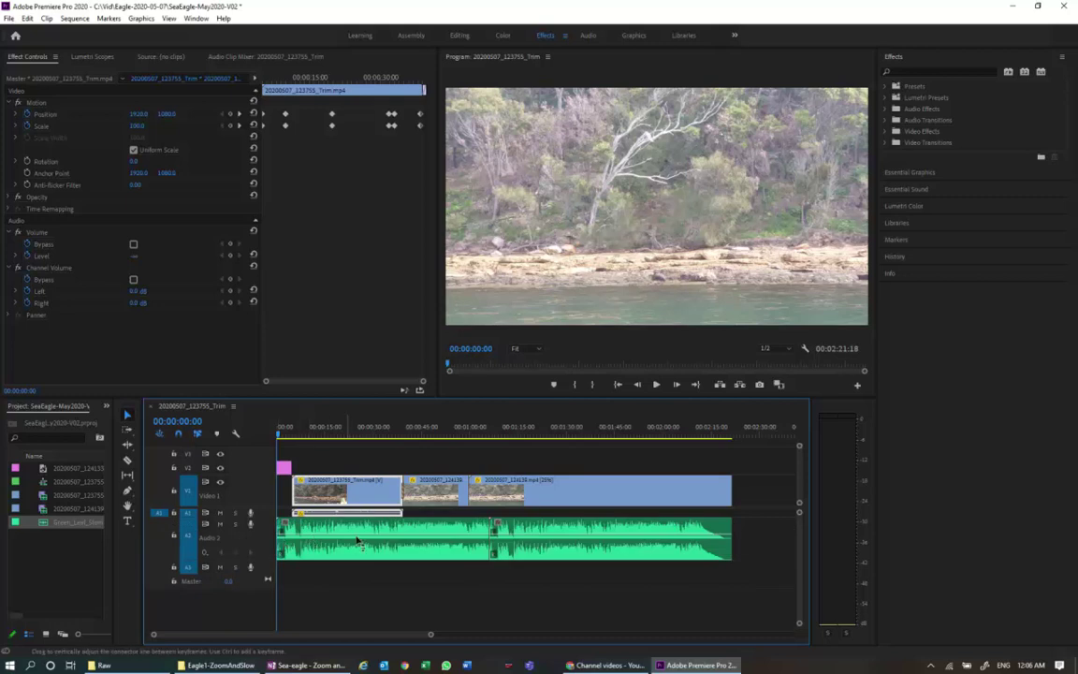
left_click(204, 555)
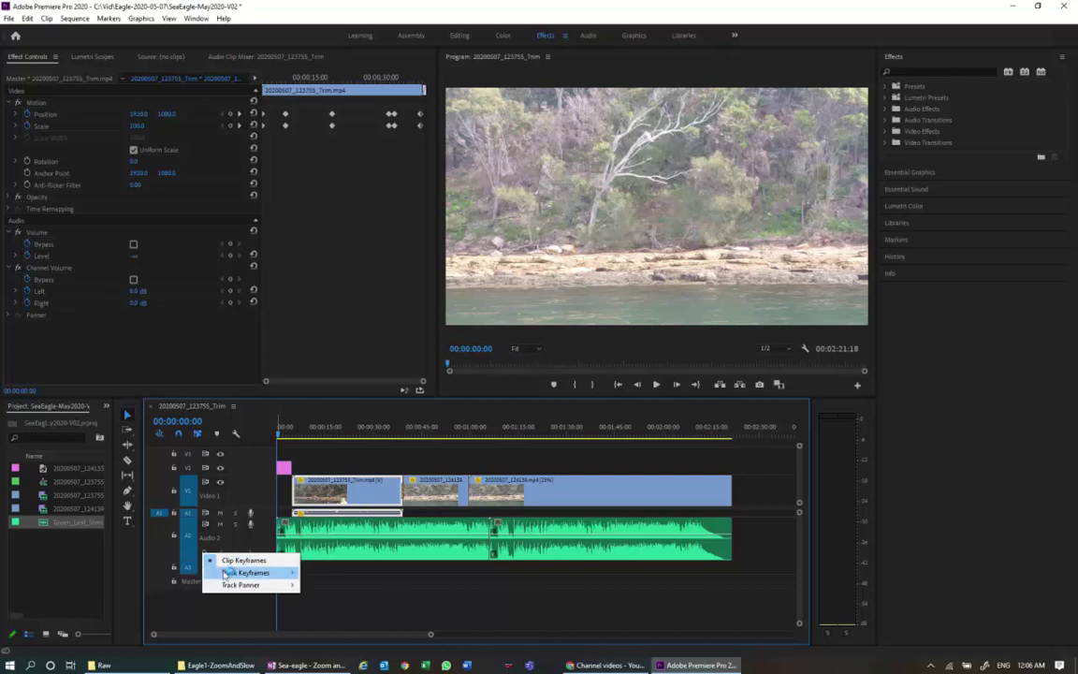
mouse_move(226, 573)
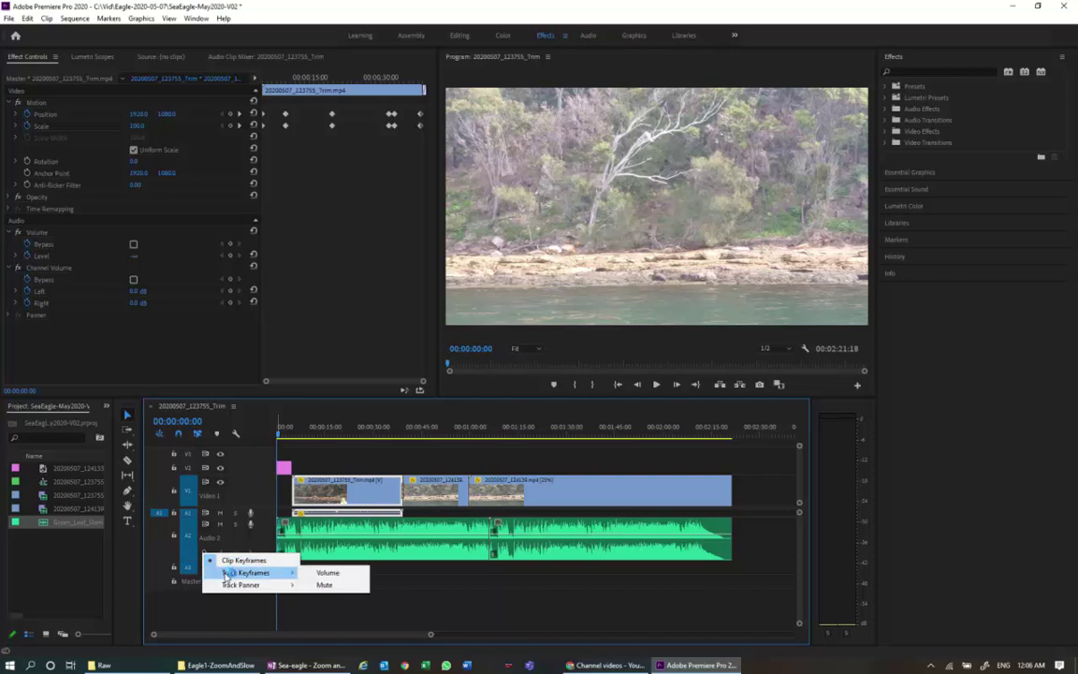
left_click(316, 574)
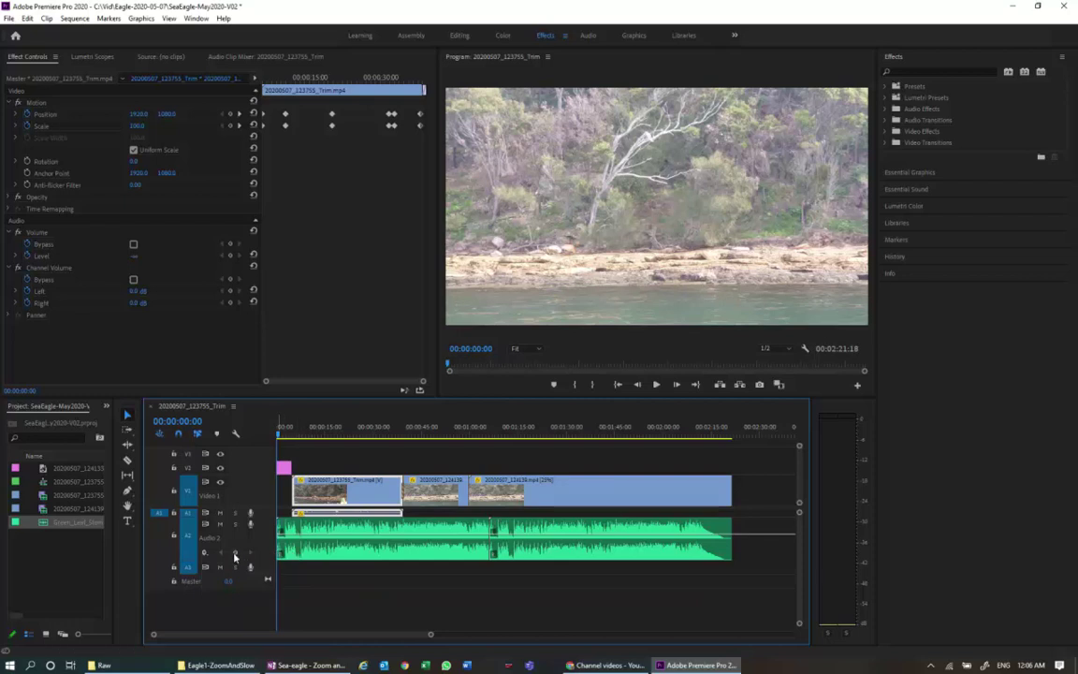
Play the opening of the sequence briefly to listen to the added music
key("space")
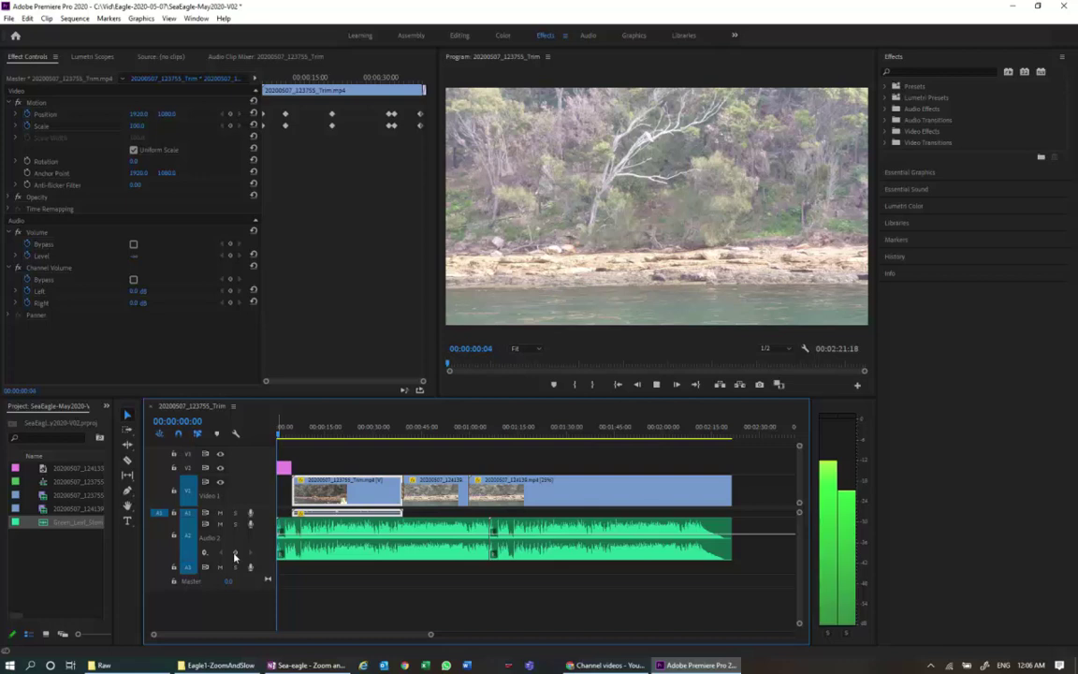
key("space")
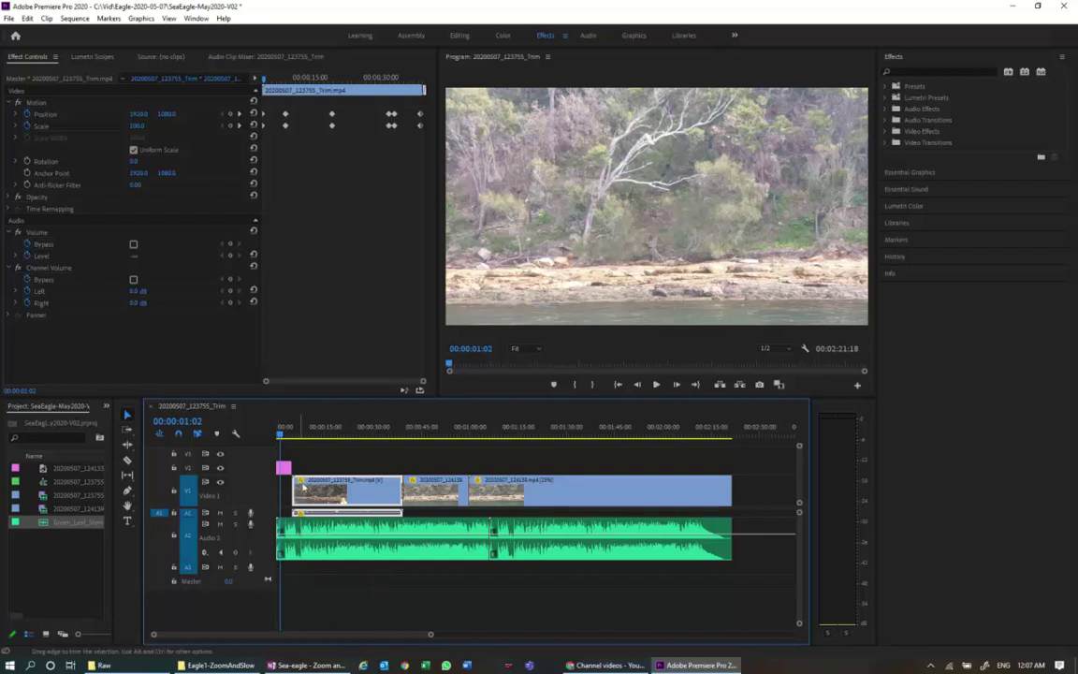
left_click_drag(281, 437, 284, 437)
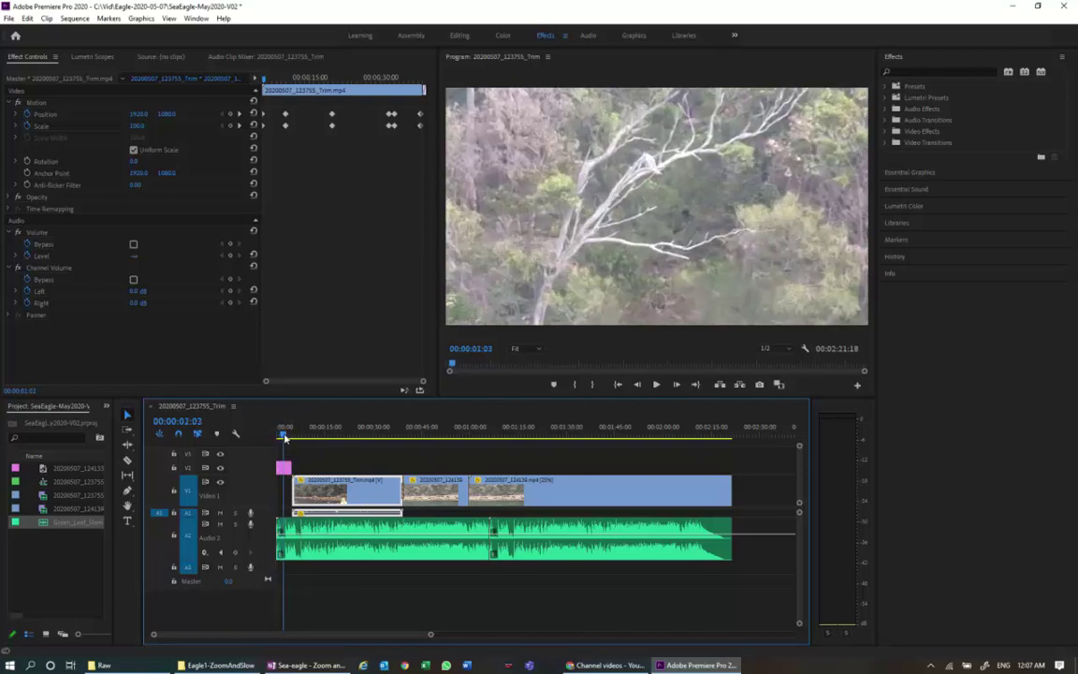
left_click(251, 568)
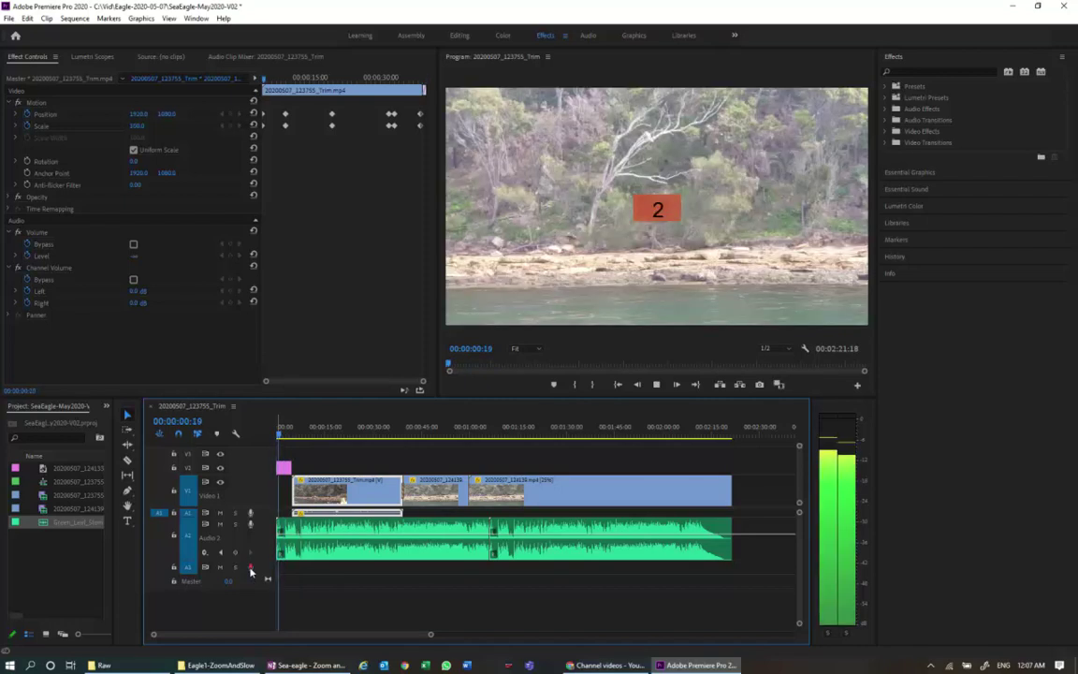
left_click(251, 568)
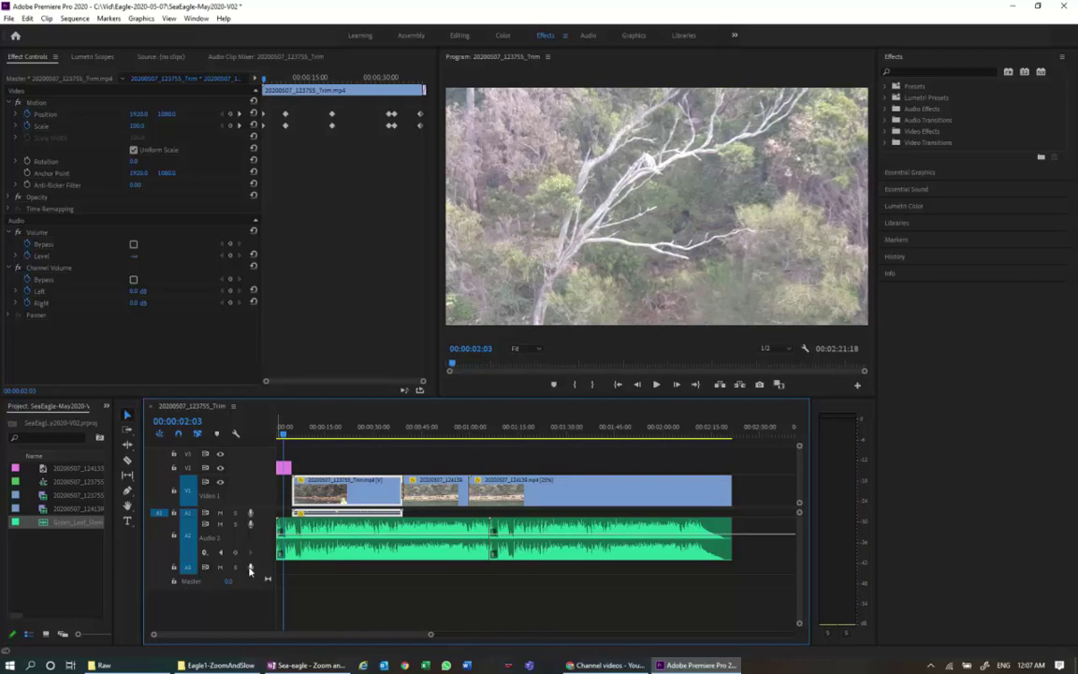
Return the playhead to the start of the sequence and mute the computer's speakers
left_click_drag(284, 436, 276, 436)
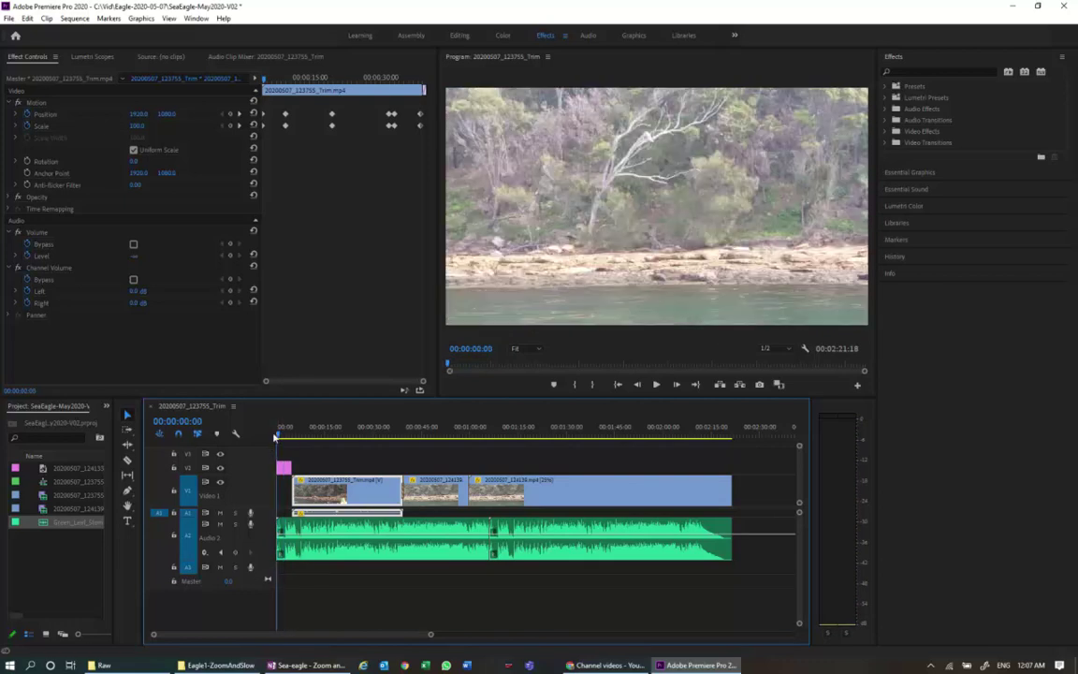
left_click(931, 665)
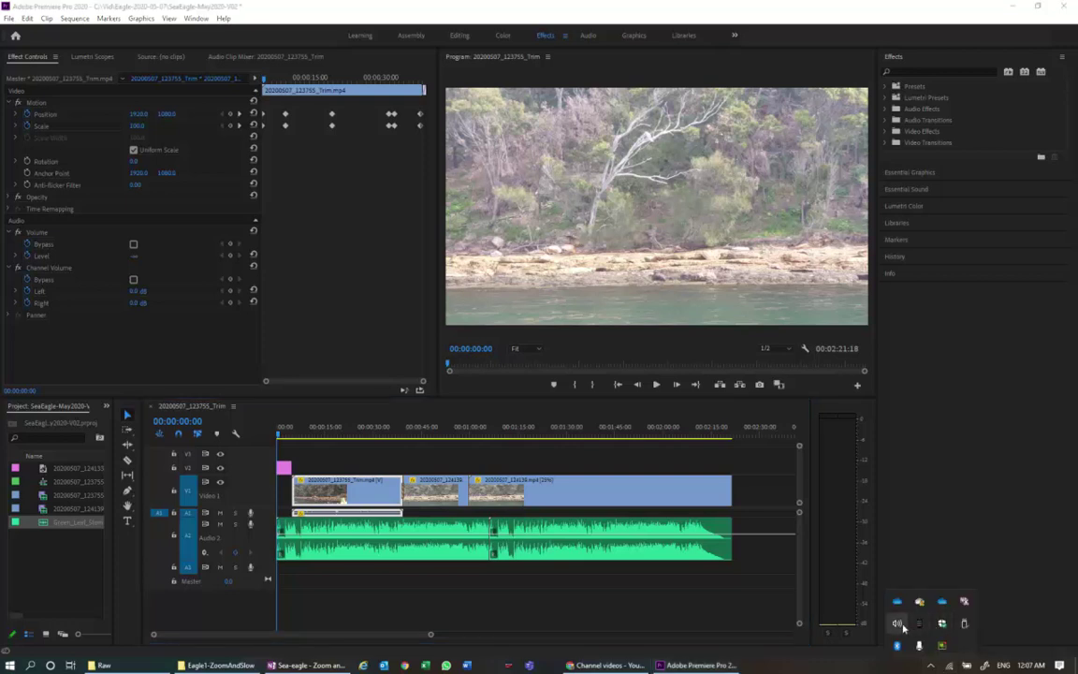
left_click(897, 623)
left_click(895, 643)
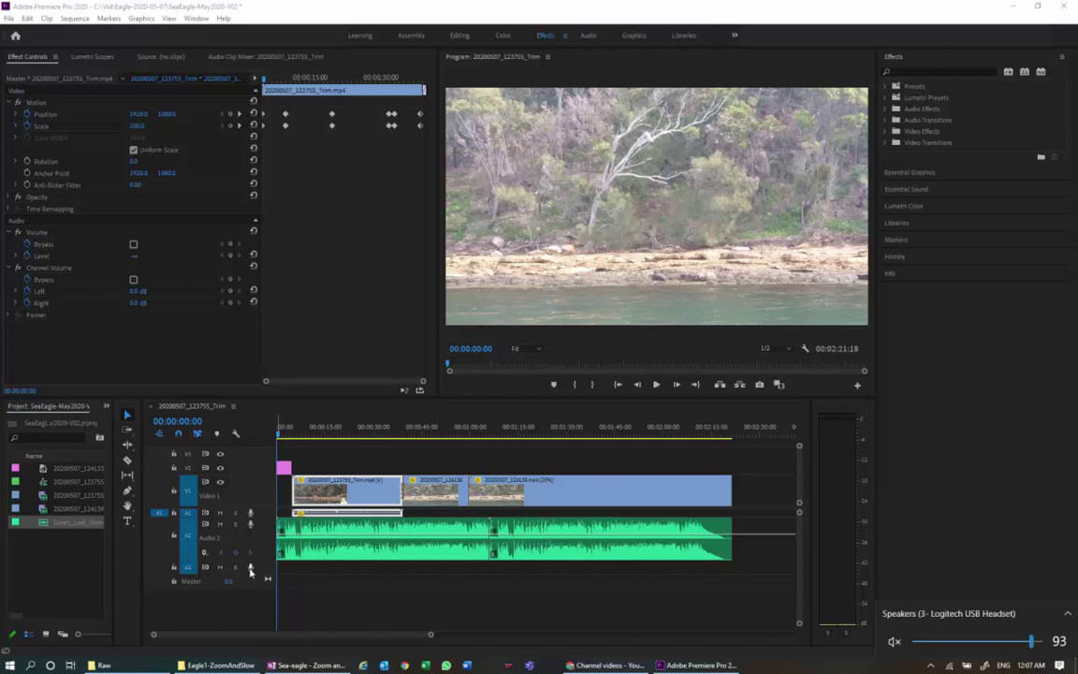
Record a voice-over on track A3 up to about 00:01:20 and shift the recorded clip slightly later on the track
left_click(250, 568)
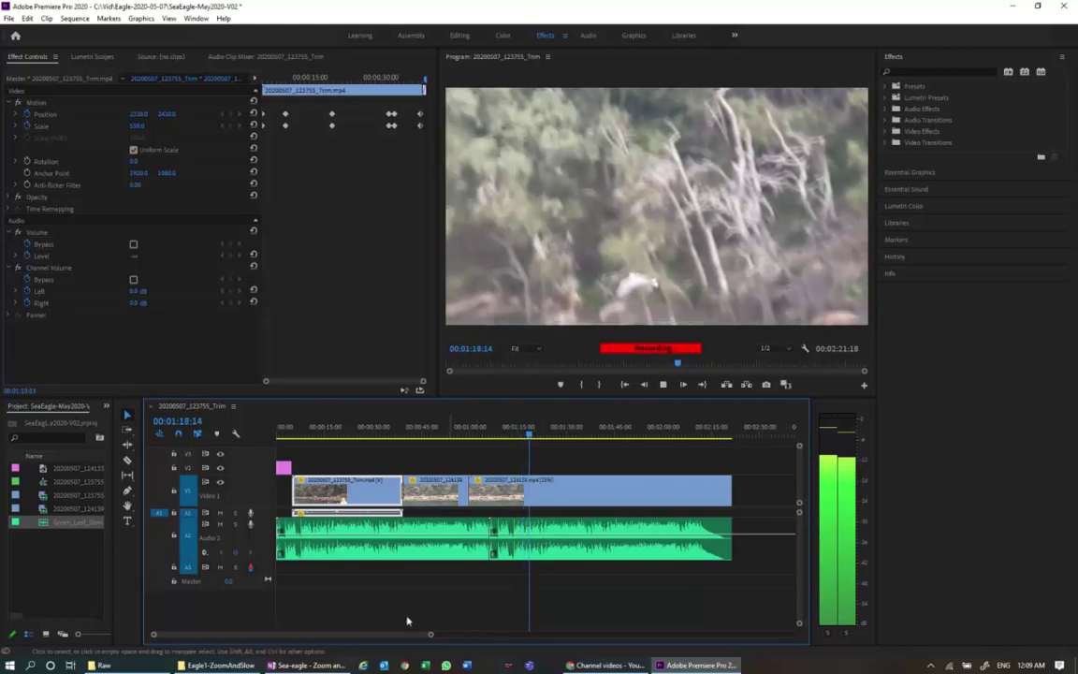
left_click(250, 568)
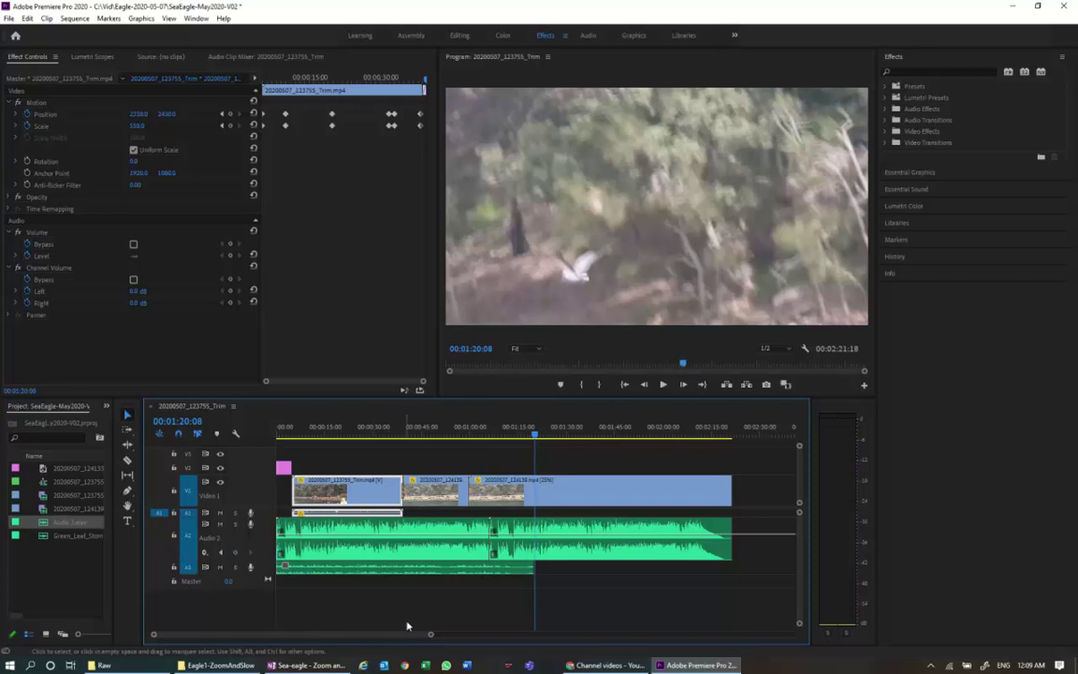
left_click(376, 568)
left_click_drag(378, 568, 394, 570)
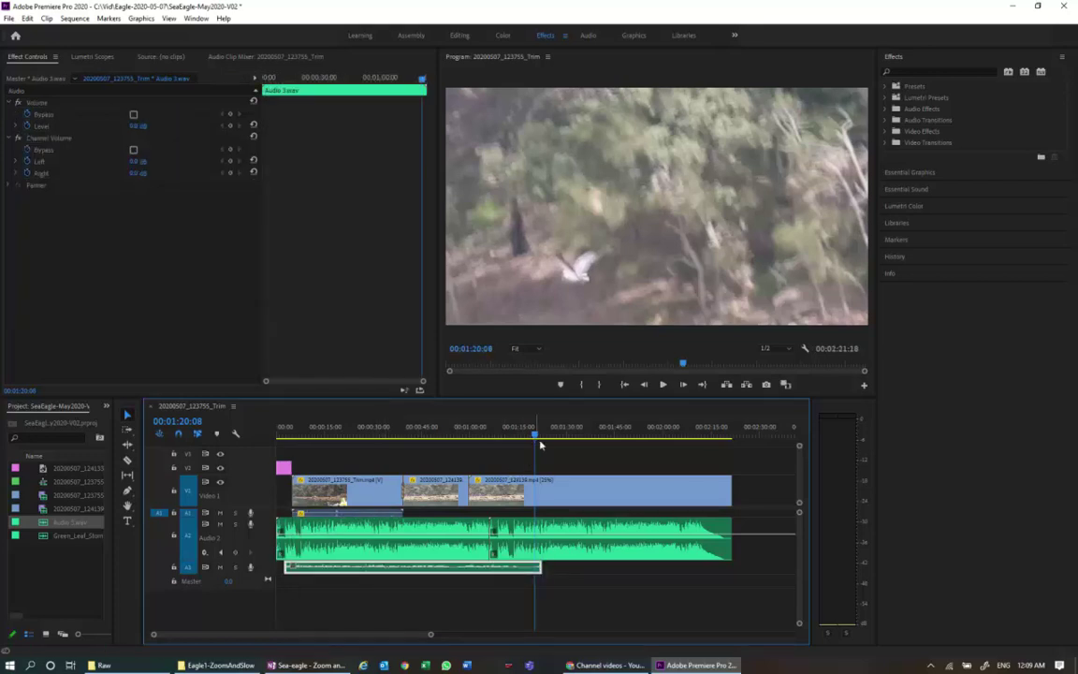
Return the playhead to the start of the sequence and unmute the computer's speakers with the volume at 60
left_click_drag(527, 434, 306, 437)
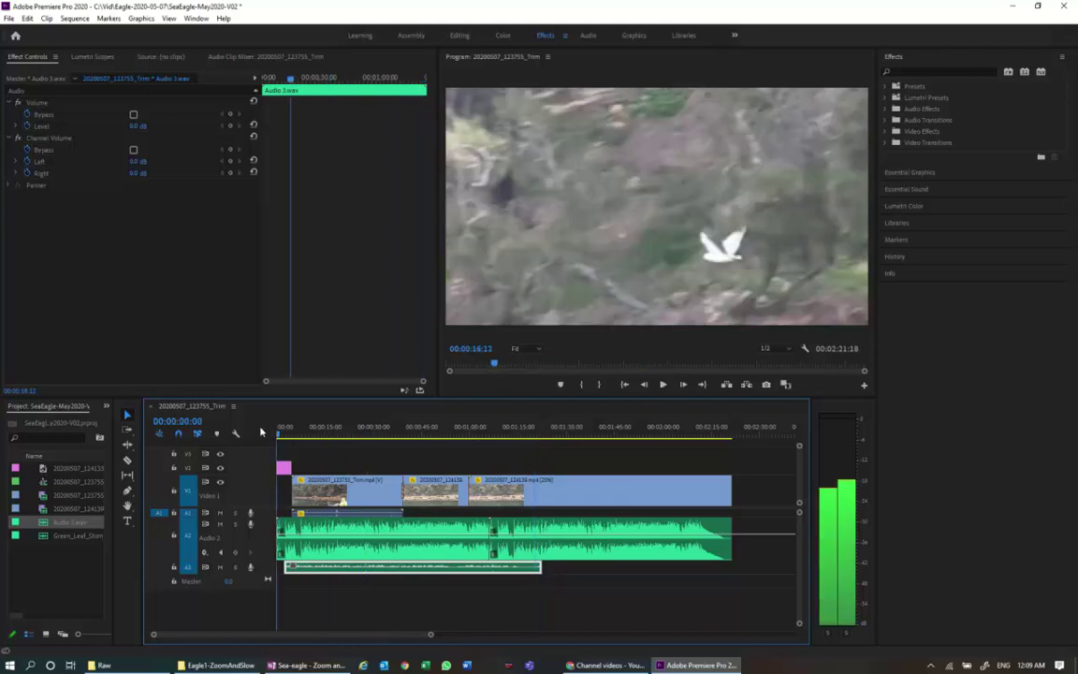
left_click(931, 665)
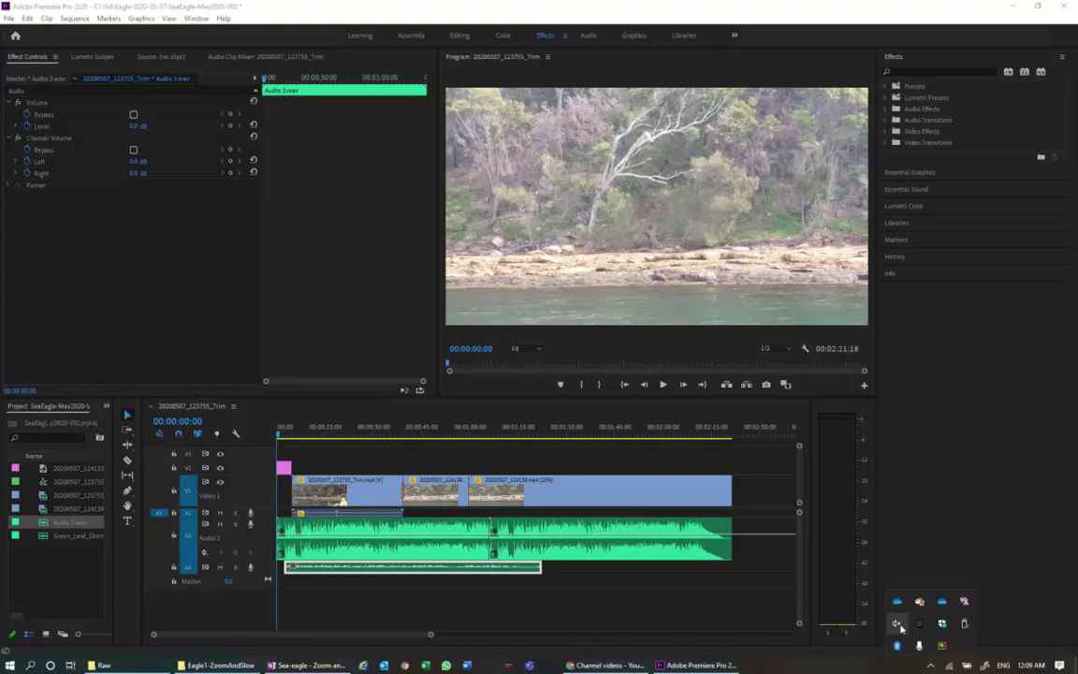
left_click(906, 631)
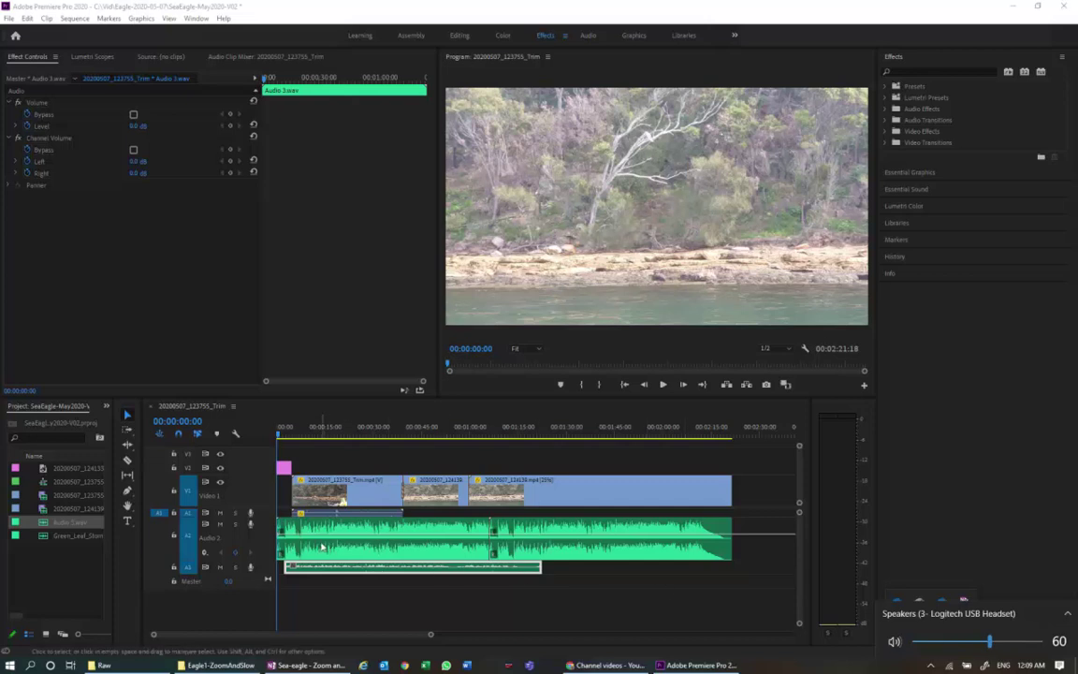
Enlarge track A3 to show the voice-over waveform and zoom in on the sequence timeline
left_click_drag(251, 571, 251, 593)
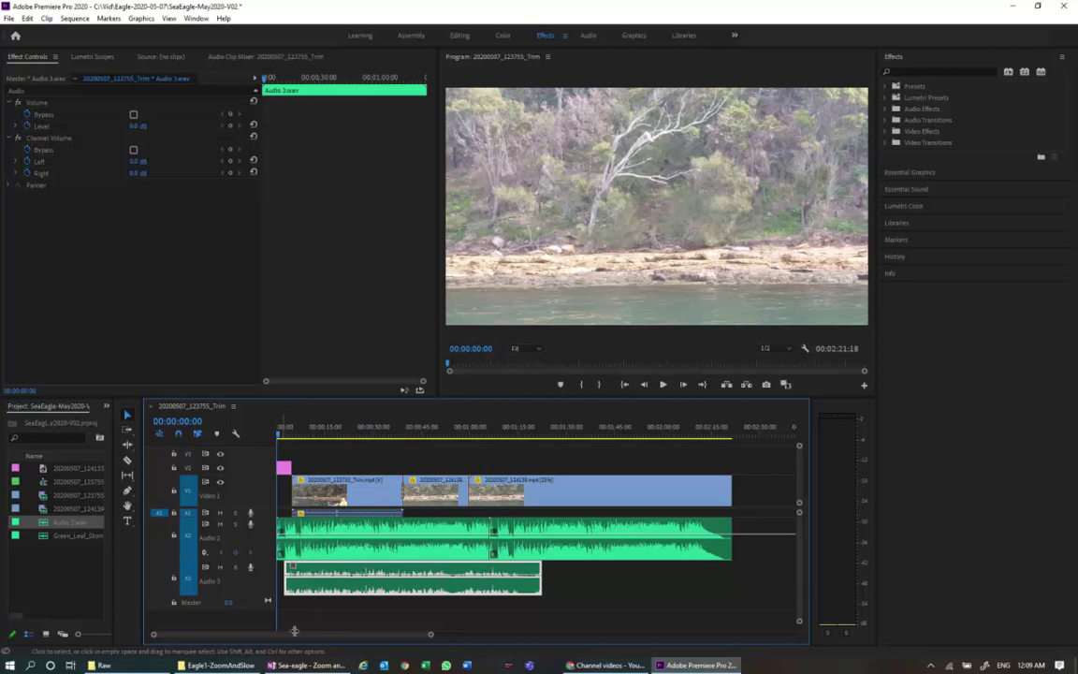
left_click_drag(431, 637, 396, 640)
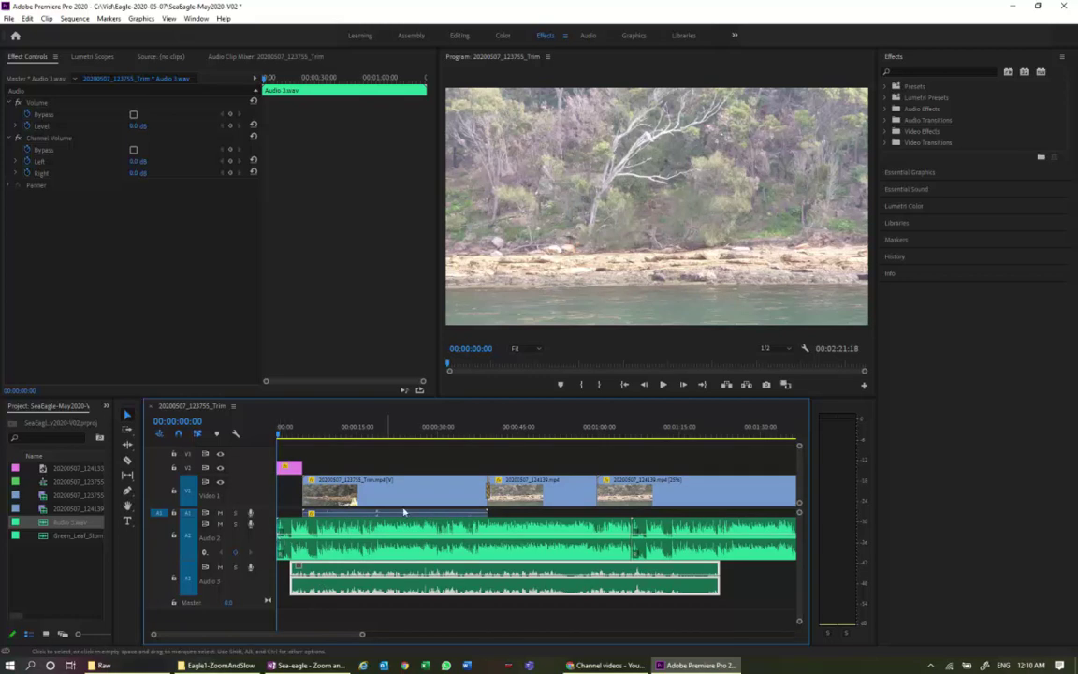
Add volume keyframes to the music on track A2 at 00:00:01:24 and 00:00:04:09, lowering the music level after the second
left_click(665, 384)
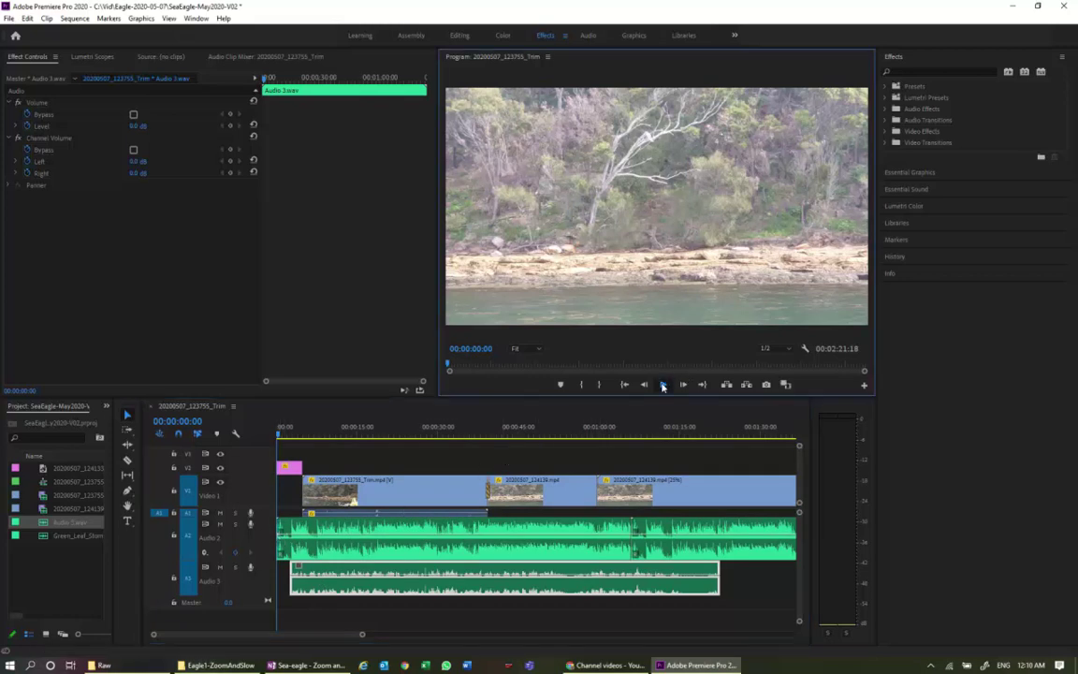
left_click(663, 384)
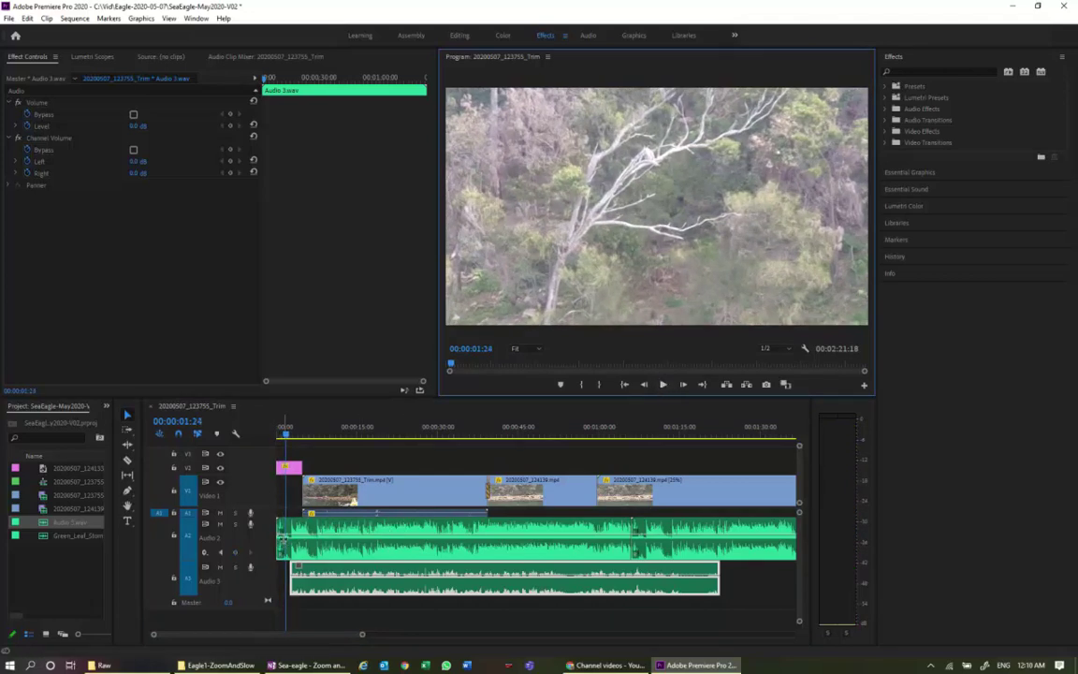
left_click(239, 556)
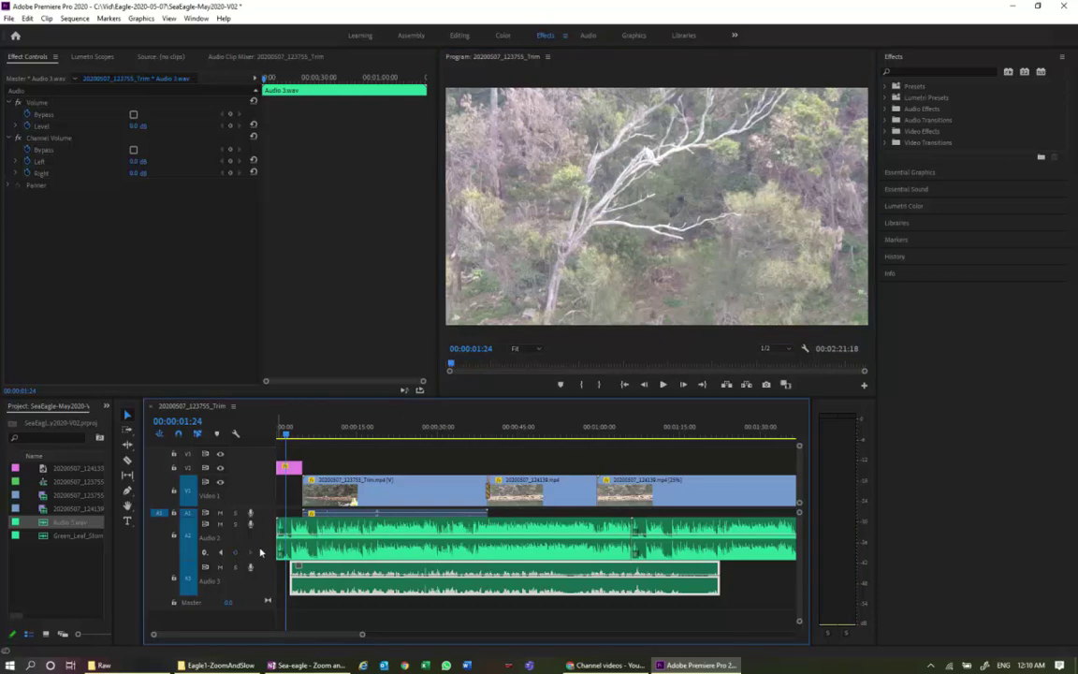
left_click(663, 385)
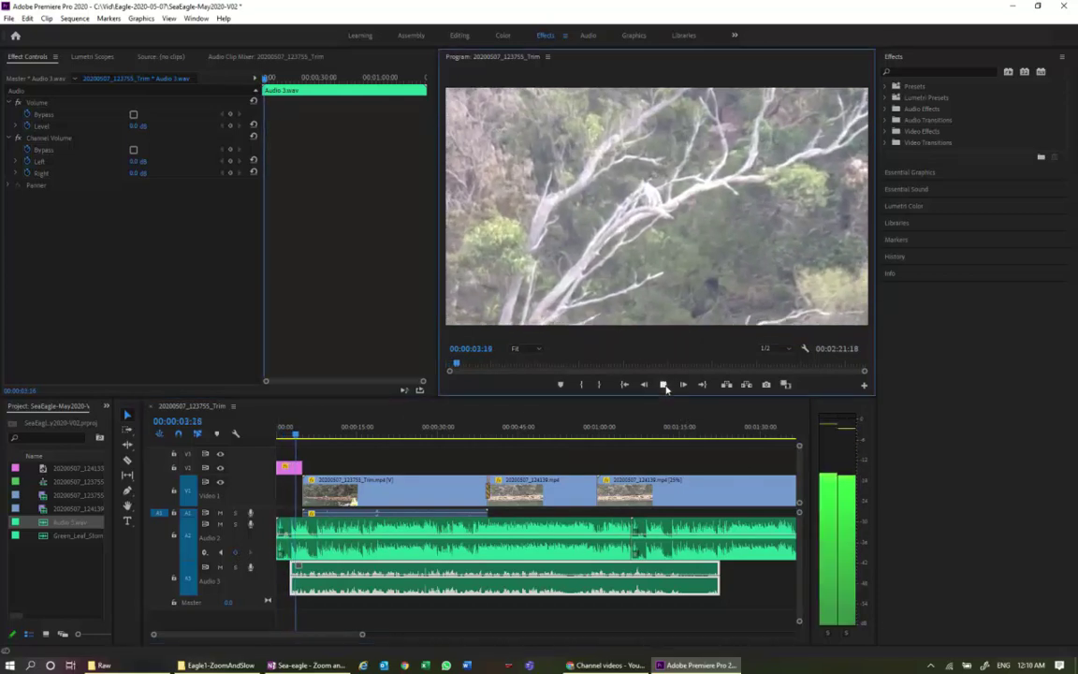
left_click(663, 385)
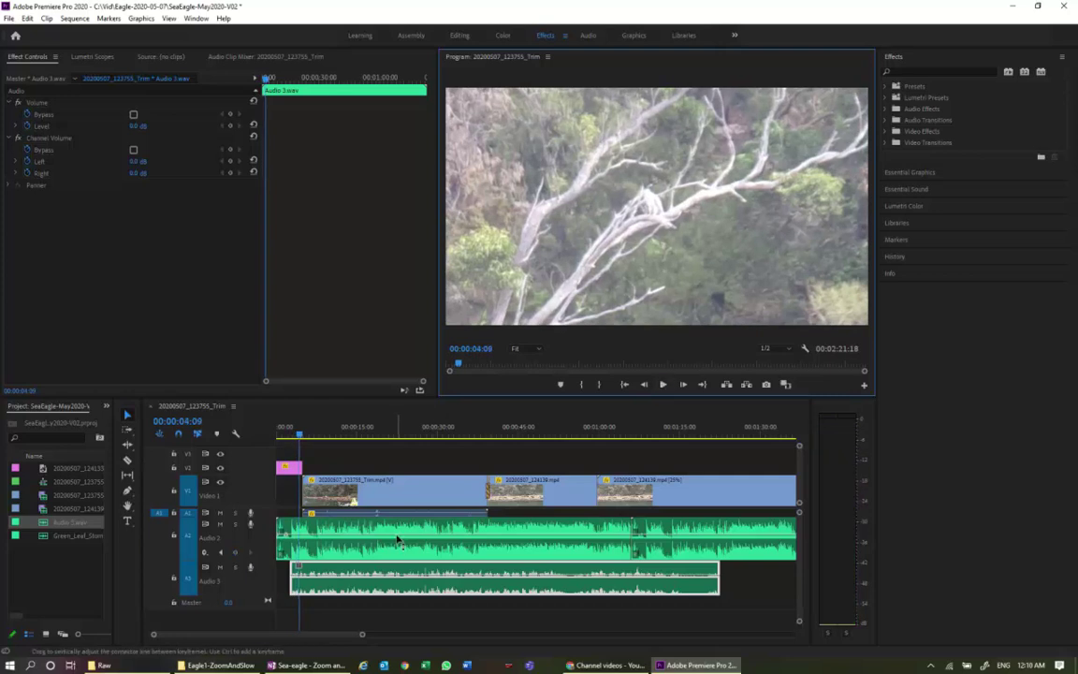
left_click(244, 554)
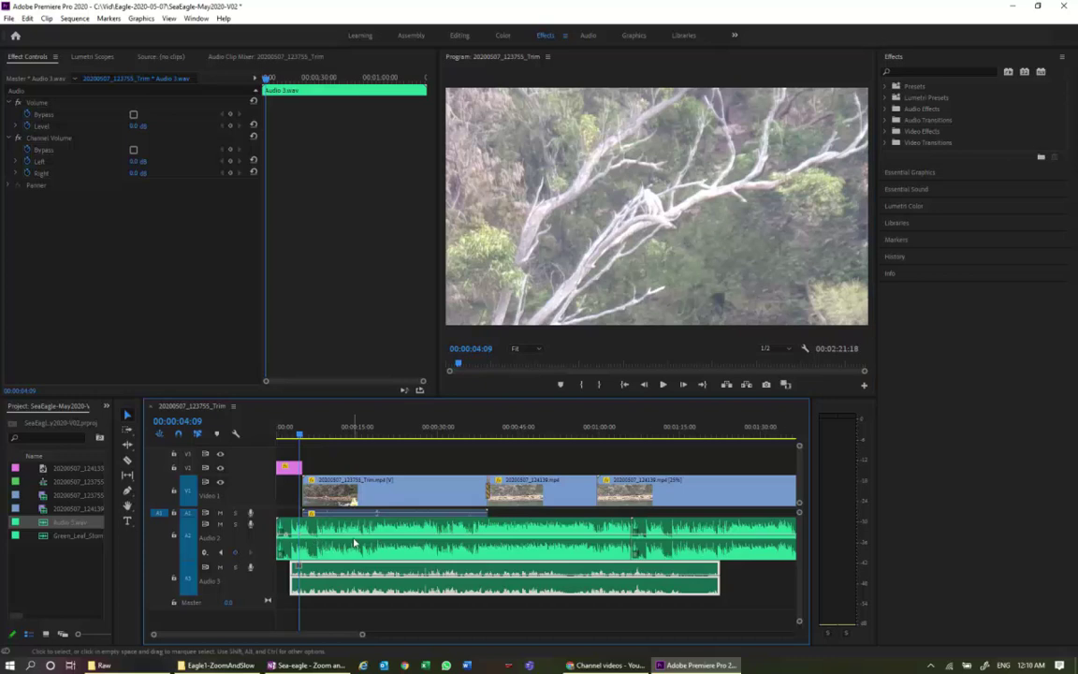
left_click_drag(353, 567, 356, 577)
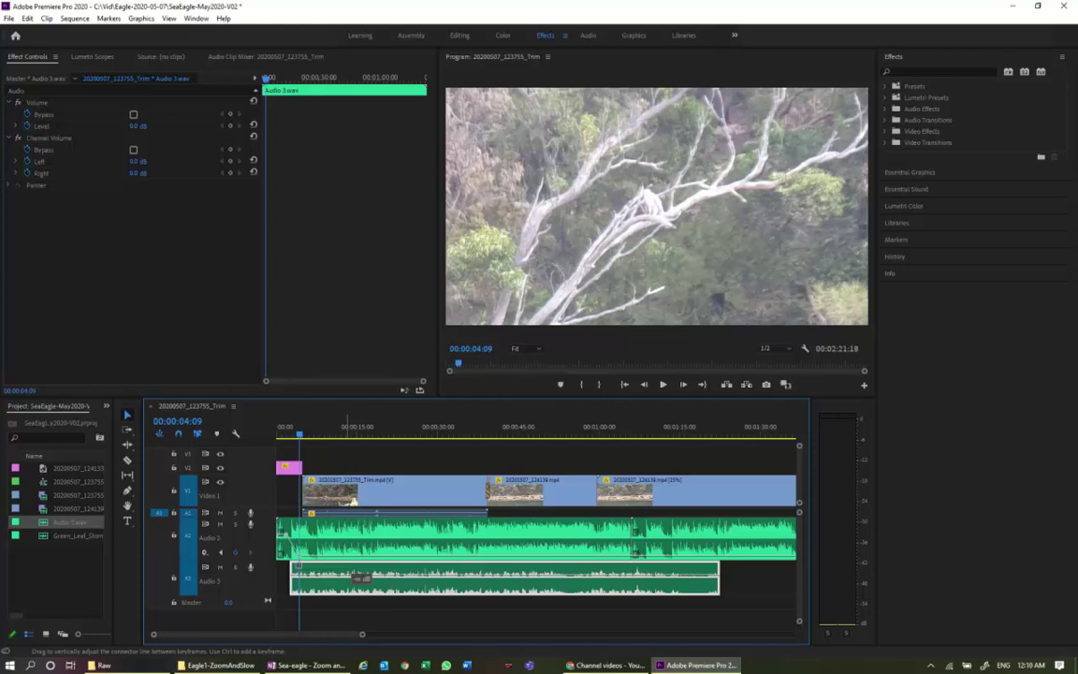
left_click_drag(356, 578, 356, 578)
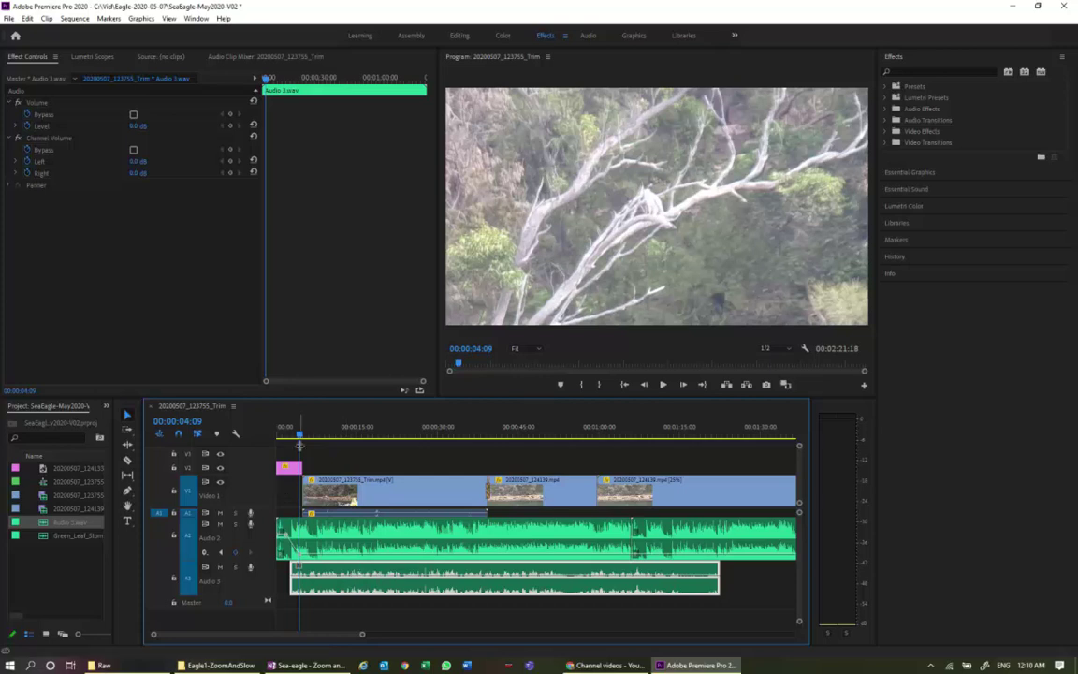
Add volume keyframes to the A2 music at 00:01:20:02 and 00:01:24:04, raising the music level after the second
left_click_drag(301, 438, 455, 446)
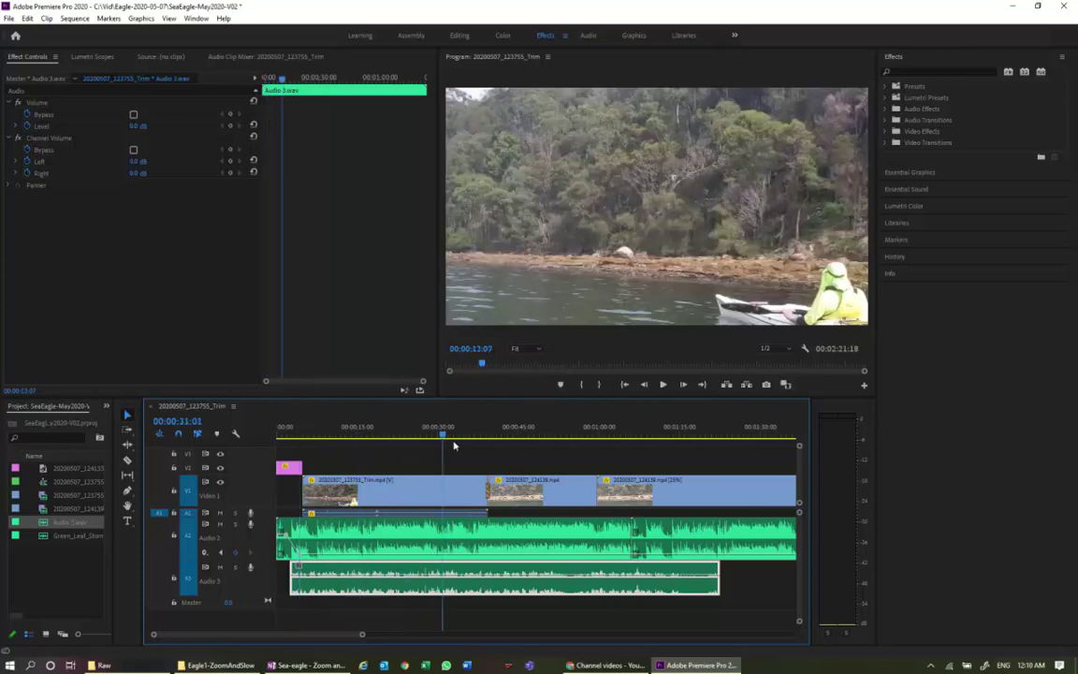
left_click_drag(566, 459, 707, 476)
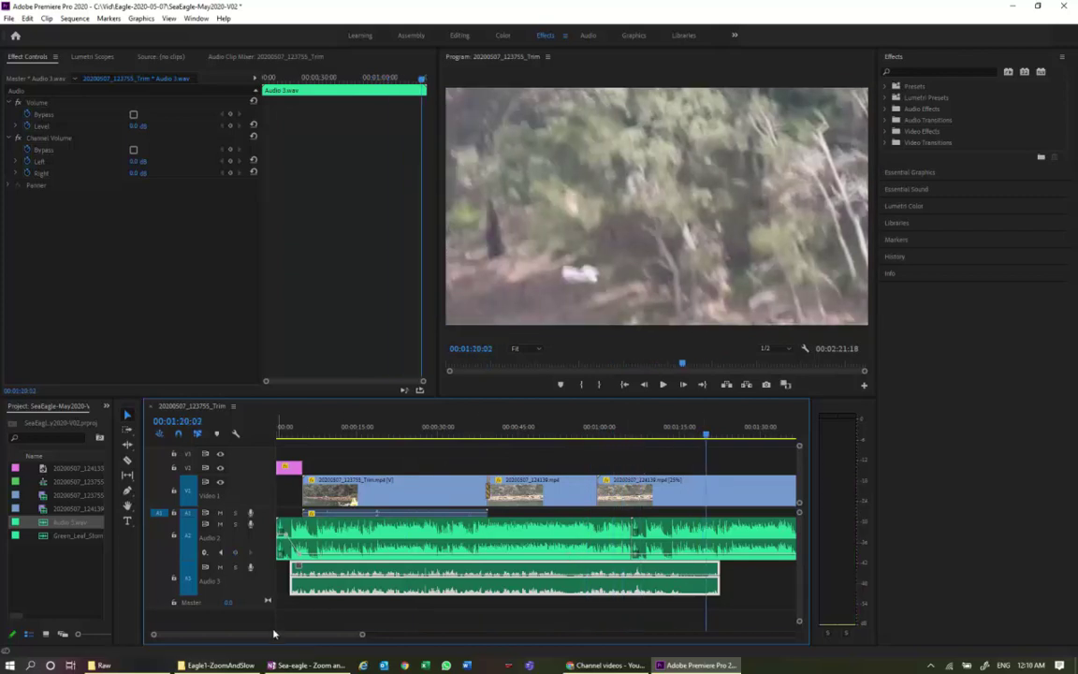
left_click_drag(277, 638, 311, 637)
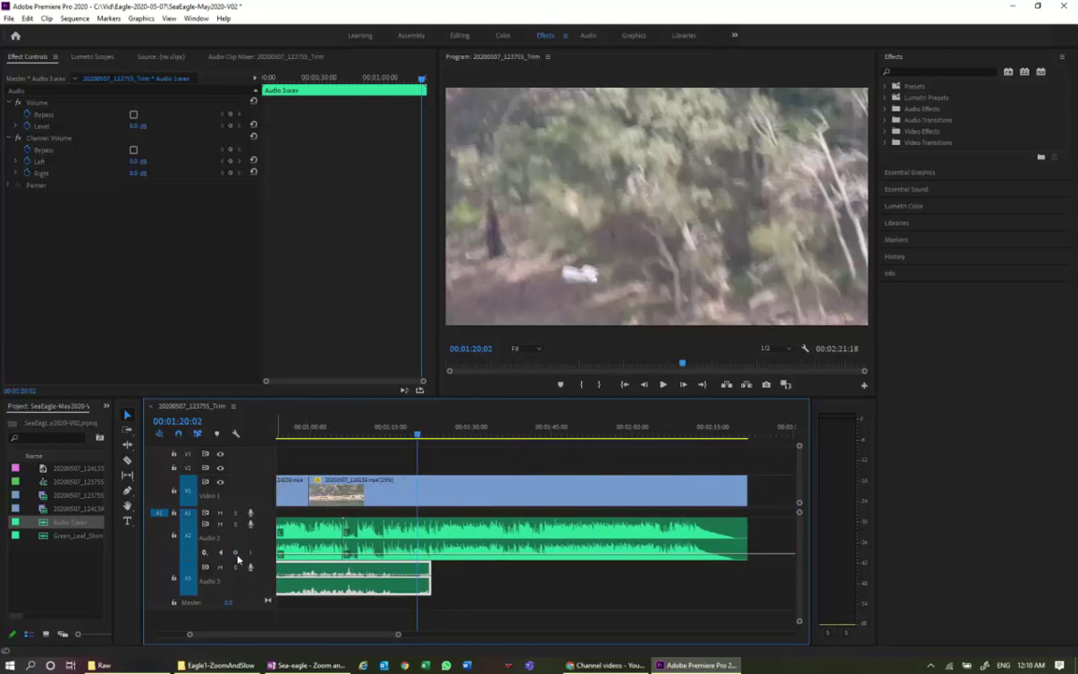
left_click_drag(418, 437, 439, 437)
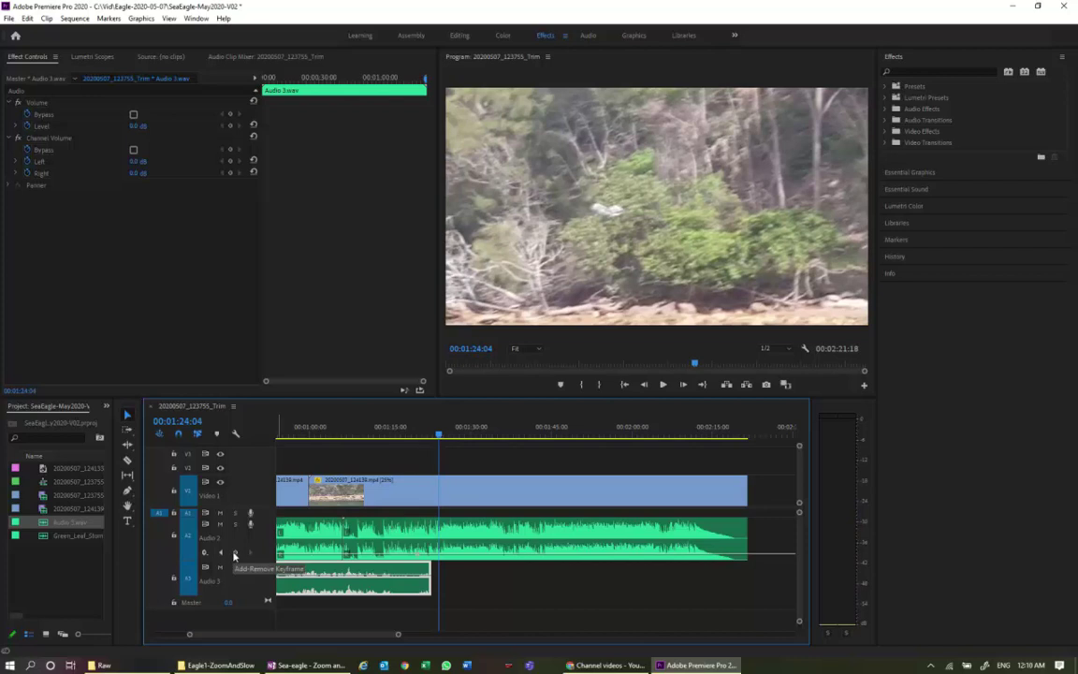
left_click_drag(456, 558, 456, 534)
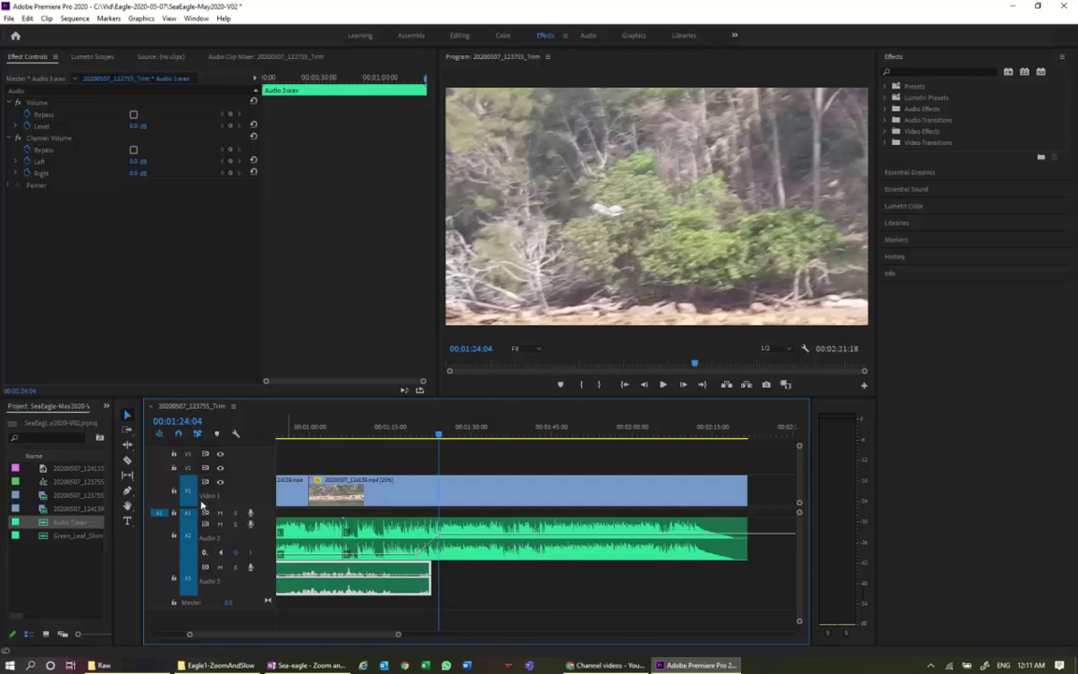
Start a media export of the sequence in H.264 format with the Match Source - High bitrate preset
left_click(10, 21)
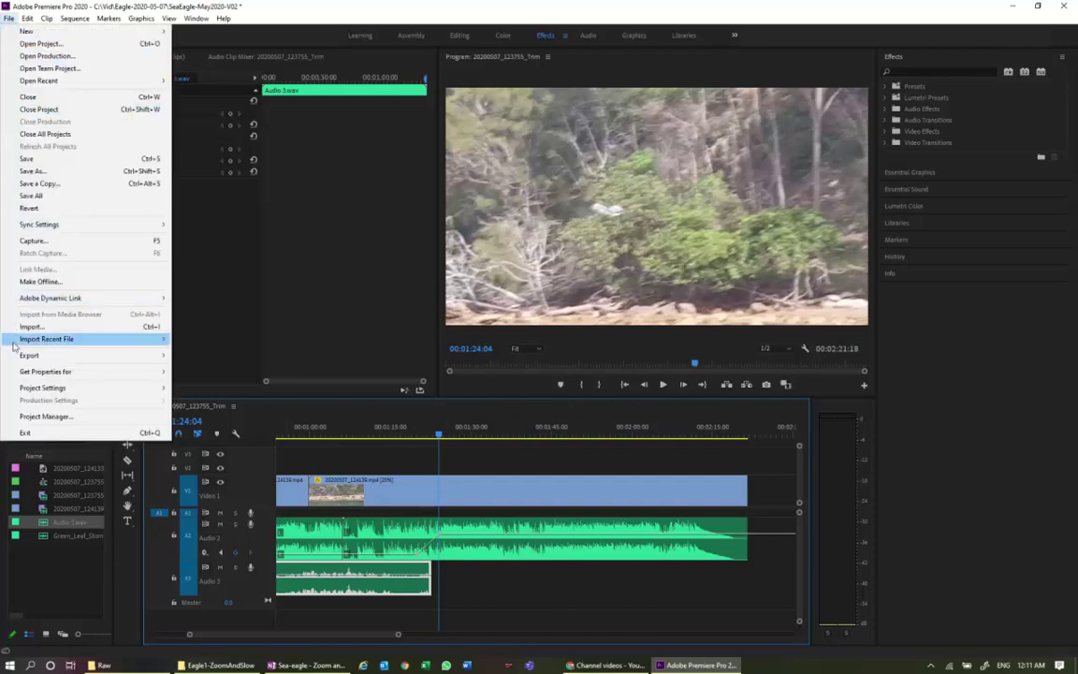
mouse_move(23, 355)
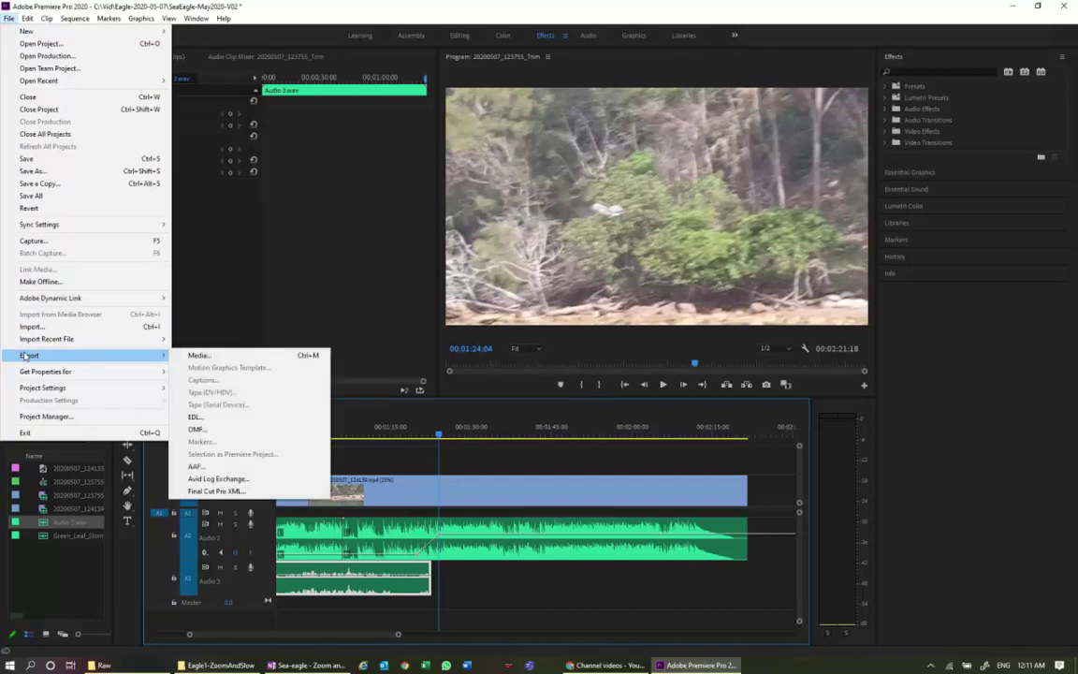
left_click(205, 355)
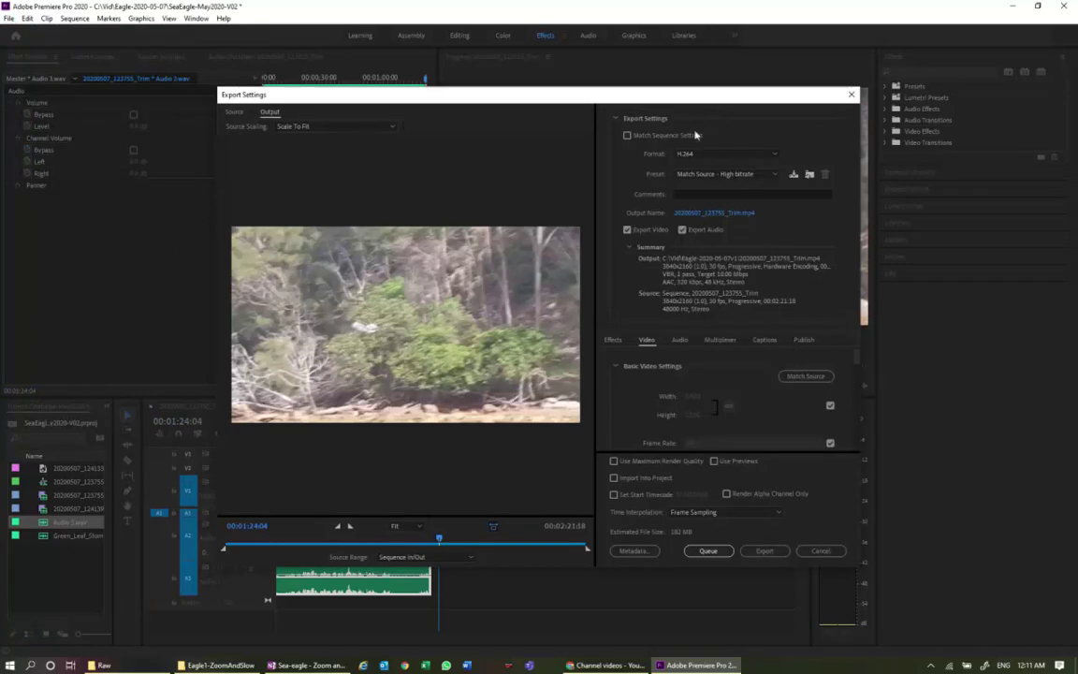
left_click(749, 153)
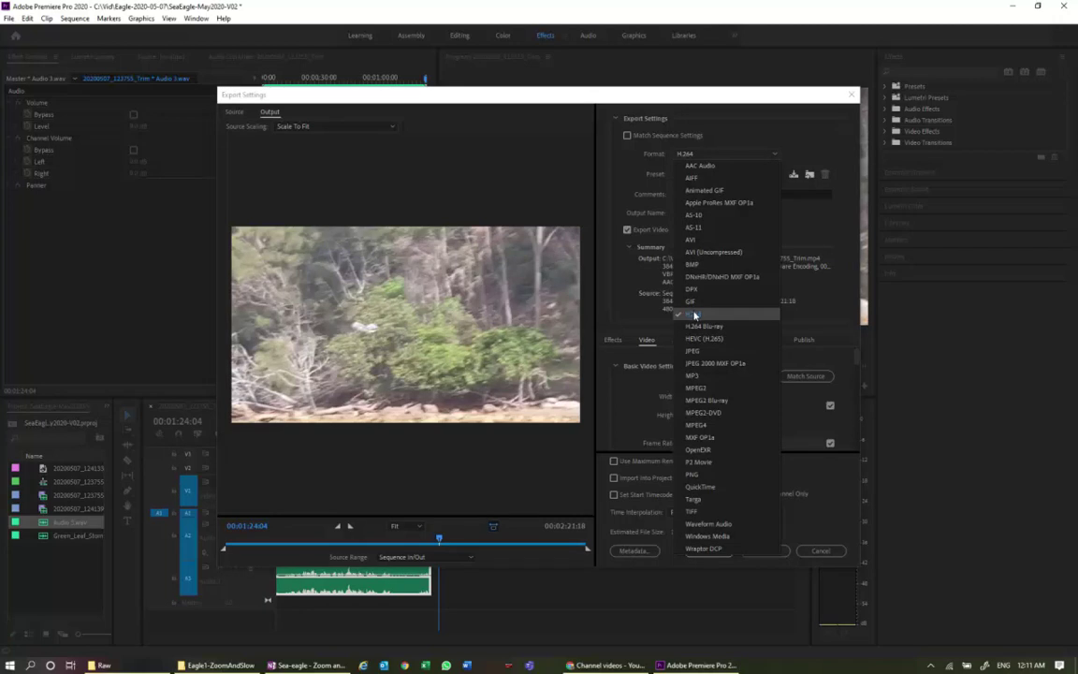
left_click(694, 315)
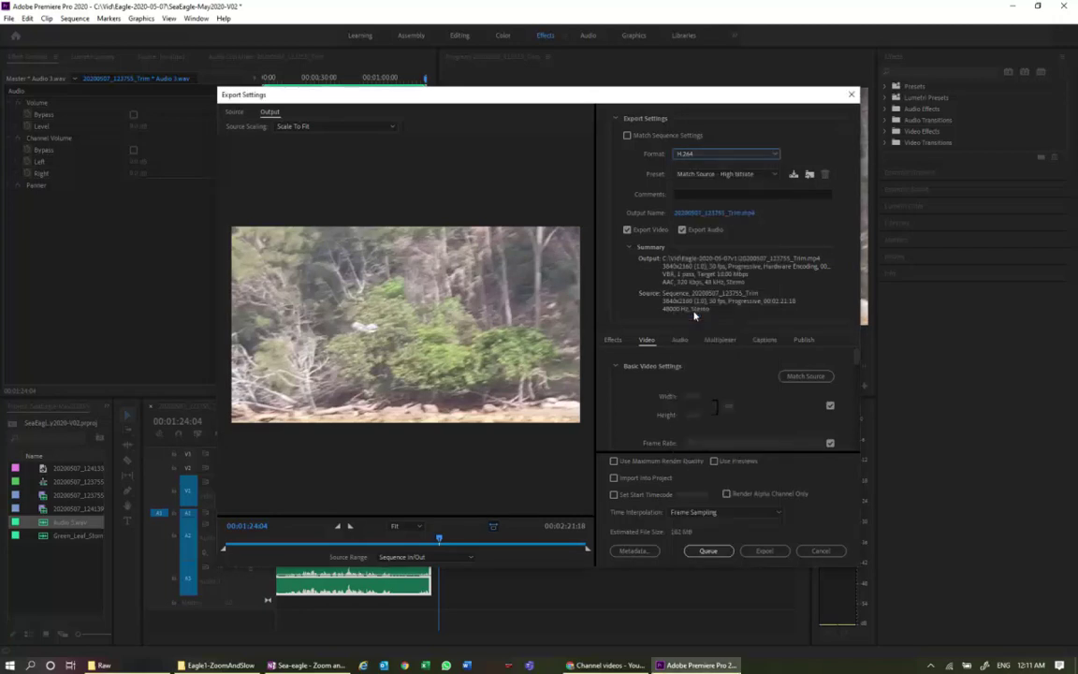
left_click(775, 175)
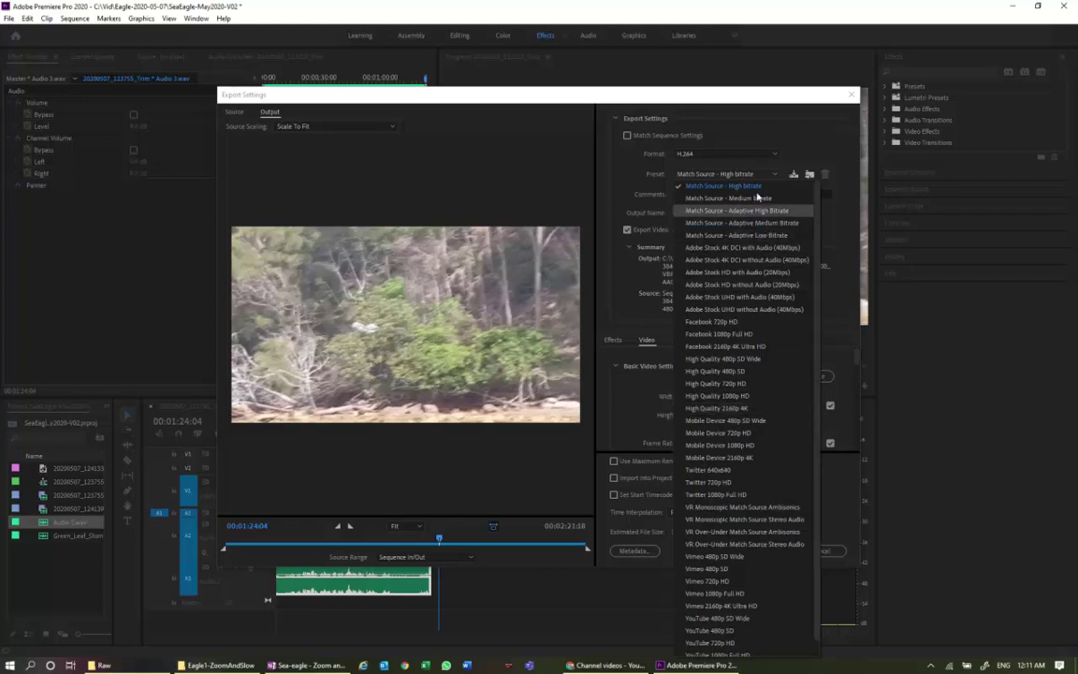
left_click(732, 132)
Set the export's output file to Eagle-FinalEdit as MP4 in the Eagle-2020-05-07 folder
left_click(727, 214)
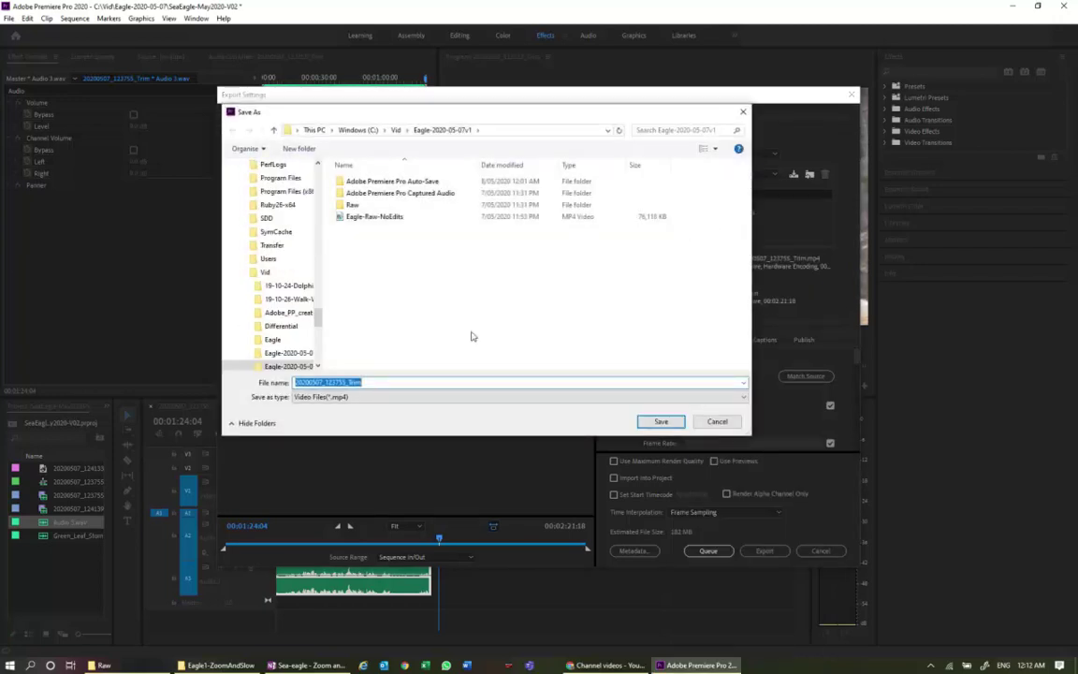
left_click(293, 357)
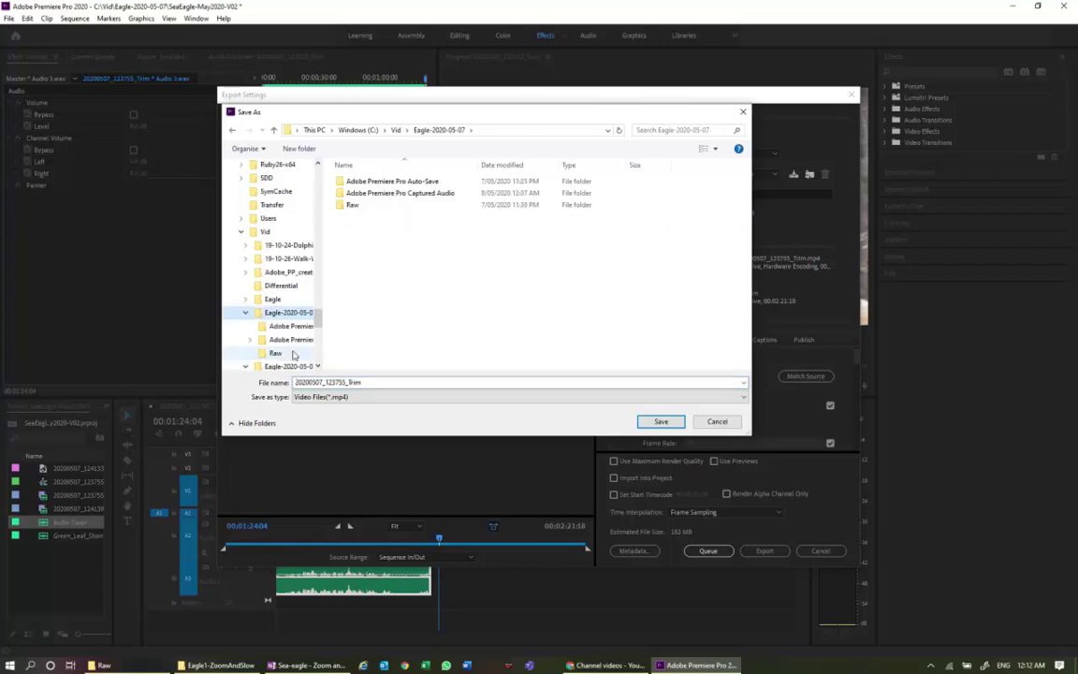
double_click(355, 383)
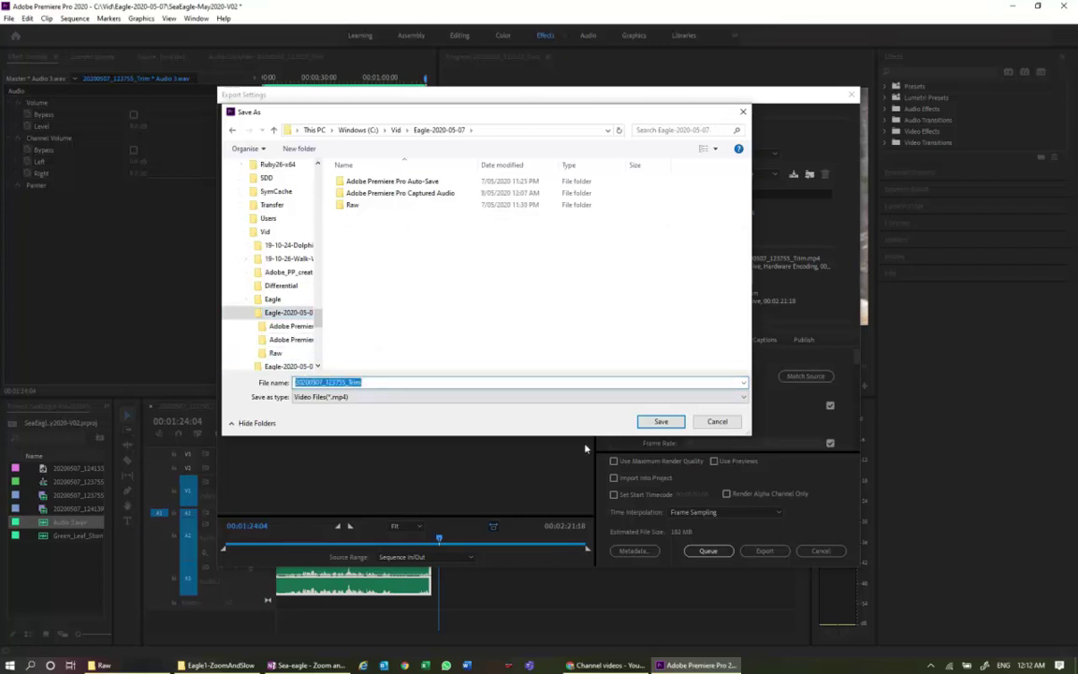
type("FinalEdit")
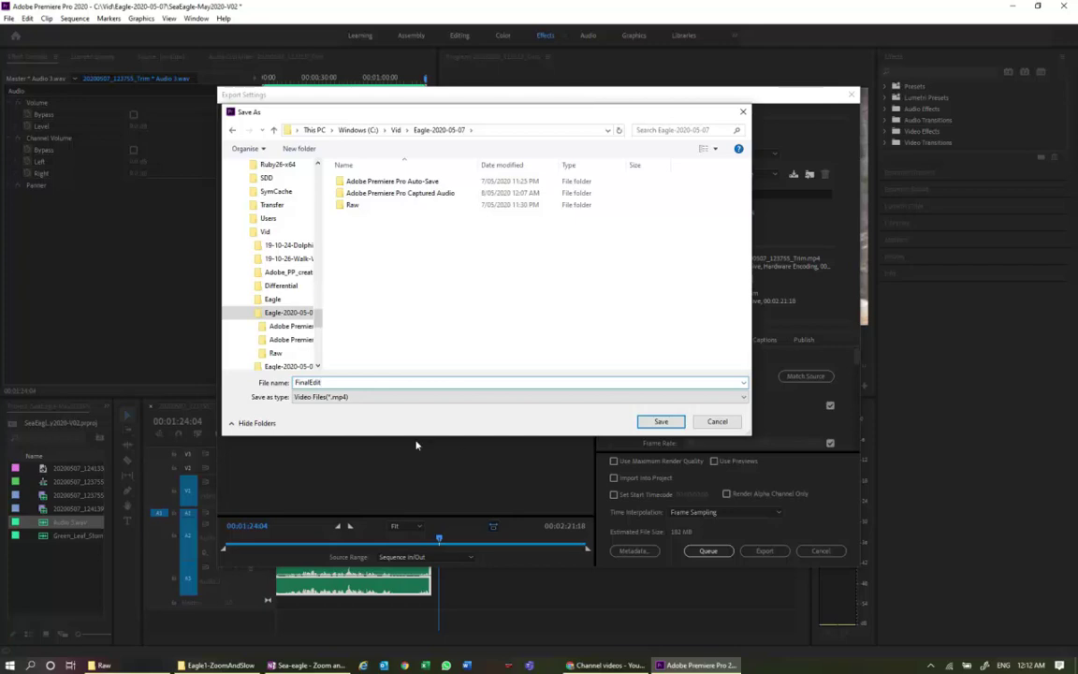
type("Eagle-")
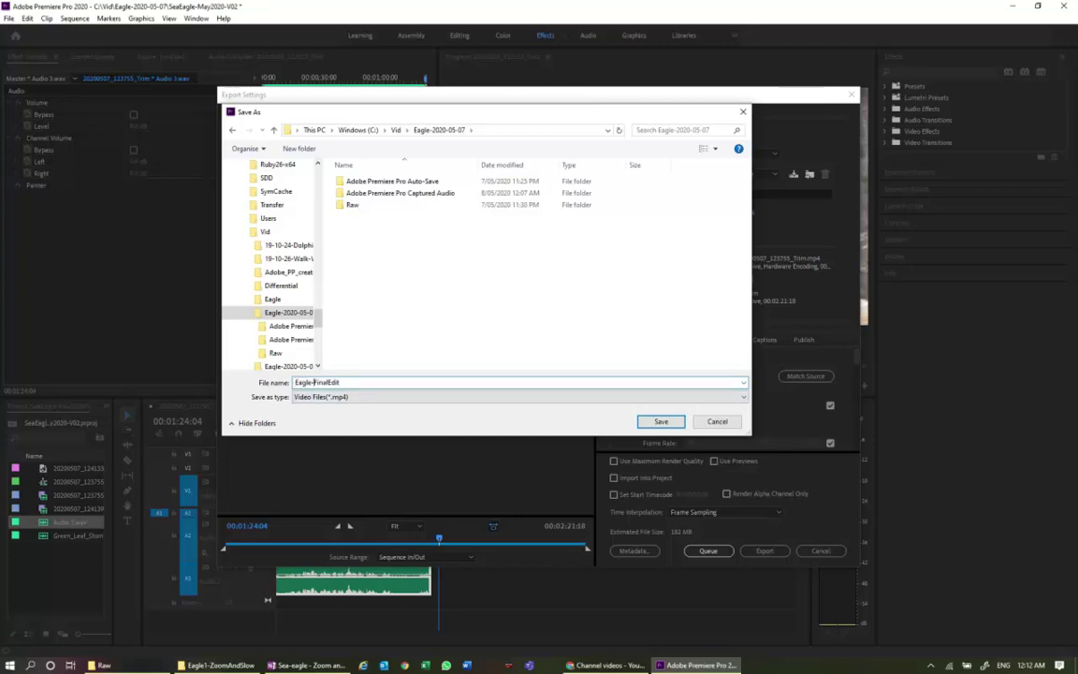
left_click(666, 423)
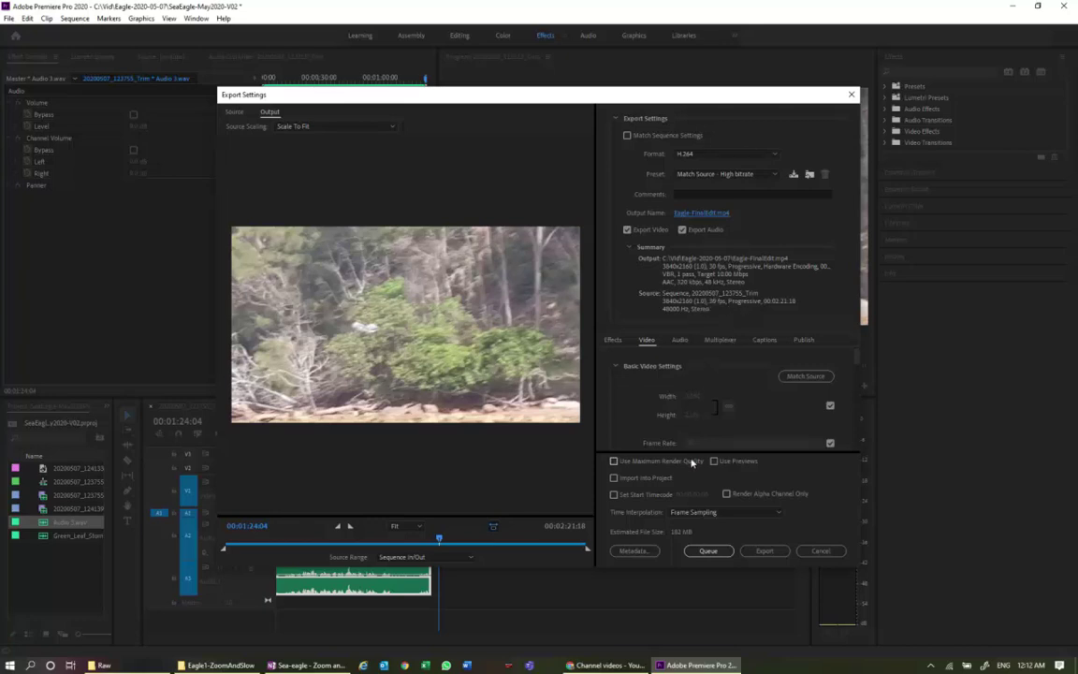
Send the export to the Adobe Media Encoder queue and start encoding it
left_click(709, 551)
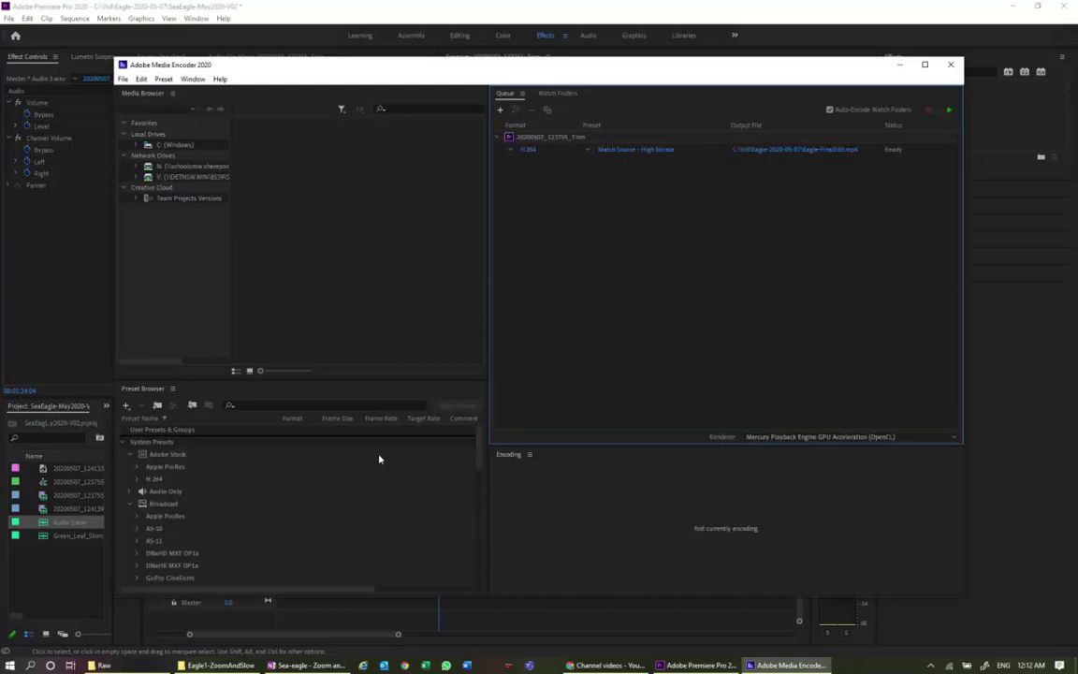
left_click(949, 113)
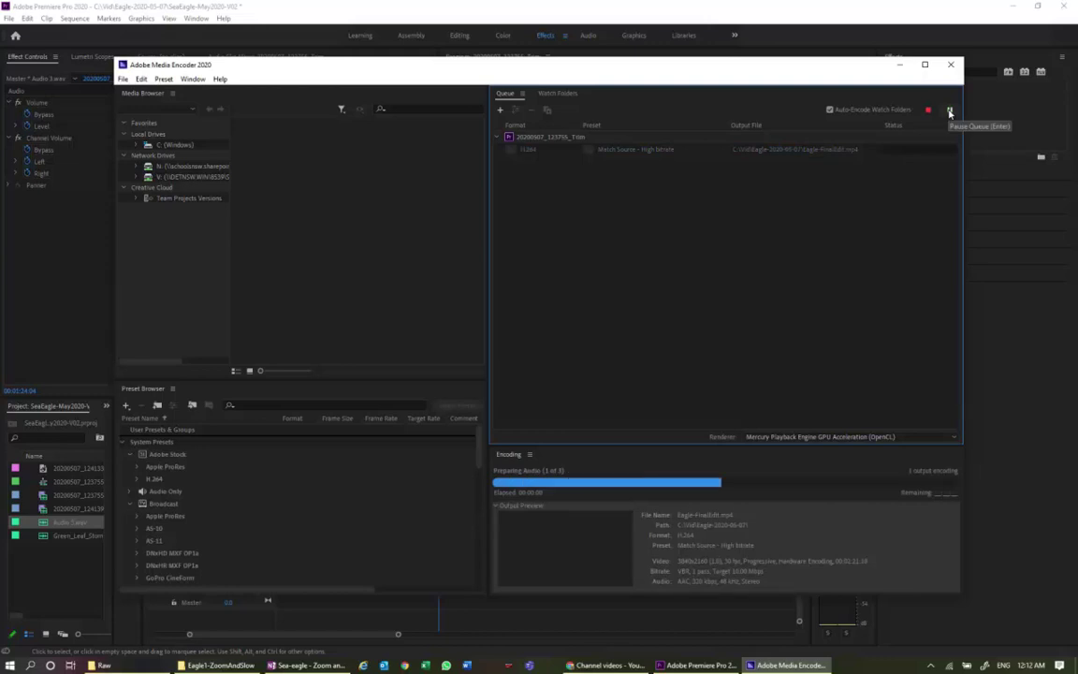